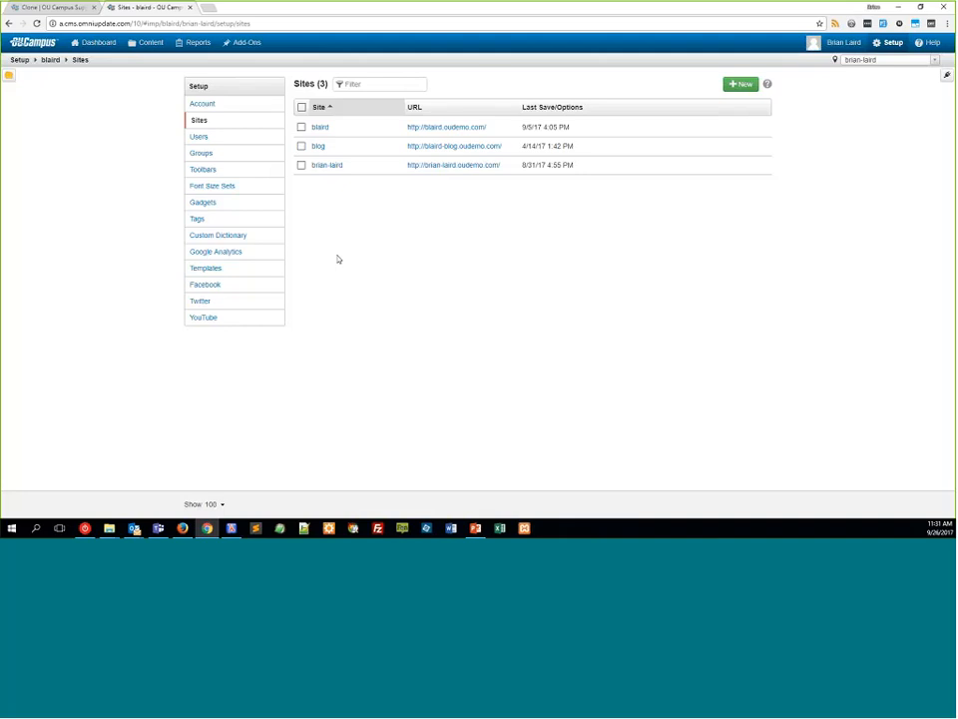
# - Enlarge the page display and open the current site's content pages list
pyautogui.hotkey('ctrl', '+')
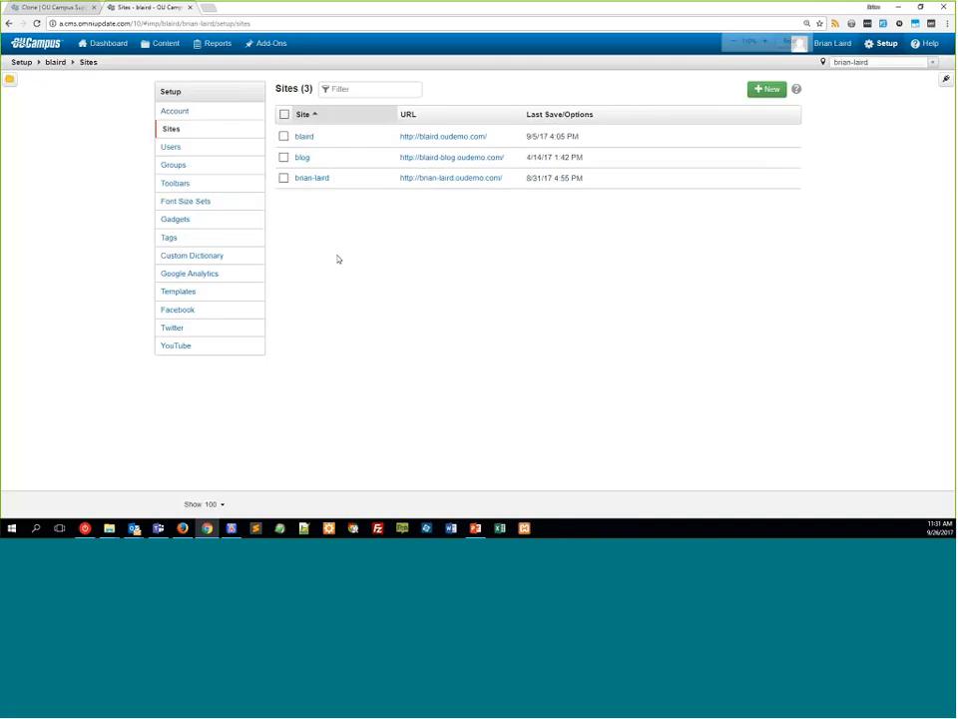
pyautogui.hotkey('ctrl', '+')
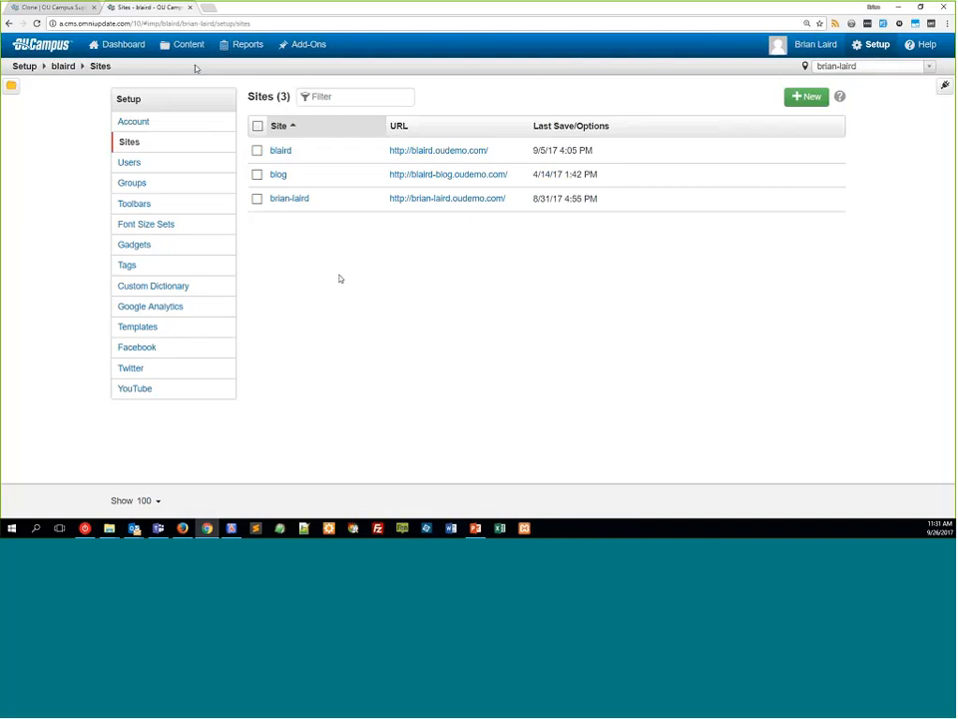
pyautogui.moveTo(190, 46)
pyautogui.click(190, 69)
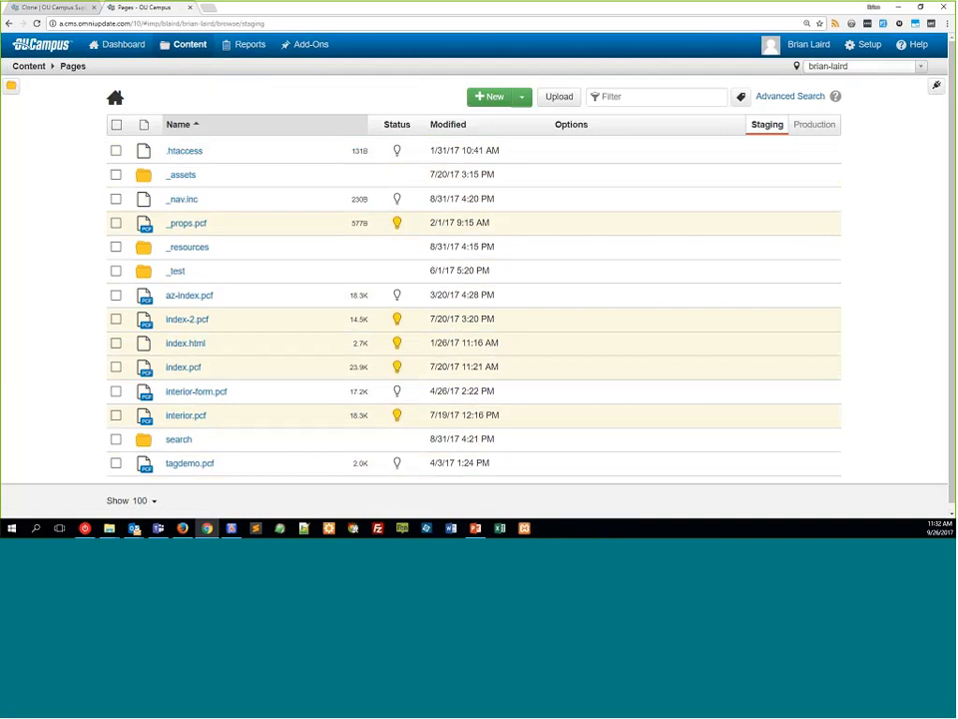
# - Return to the account's Sites list and look over the edit and action options for the last listed site
pyautogui.click(868, 44)
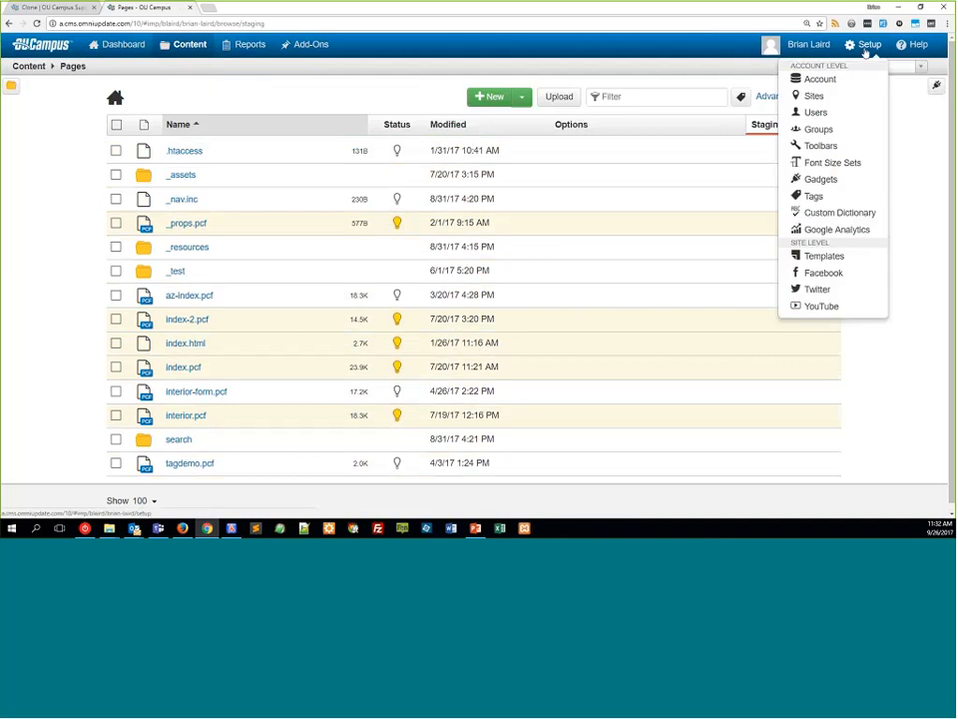
pyautogui.click(844, 99)
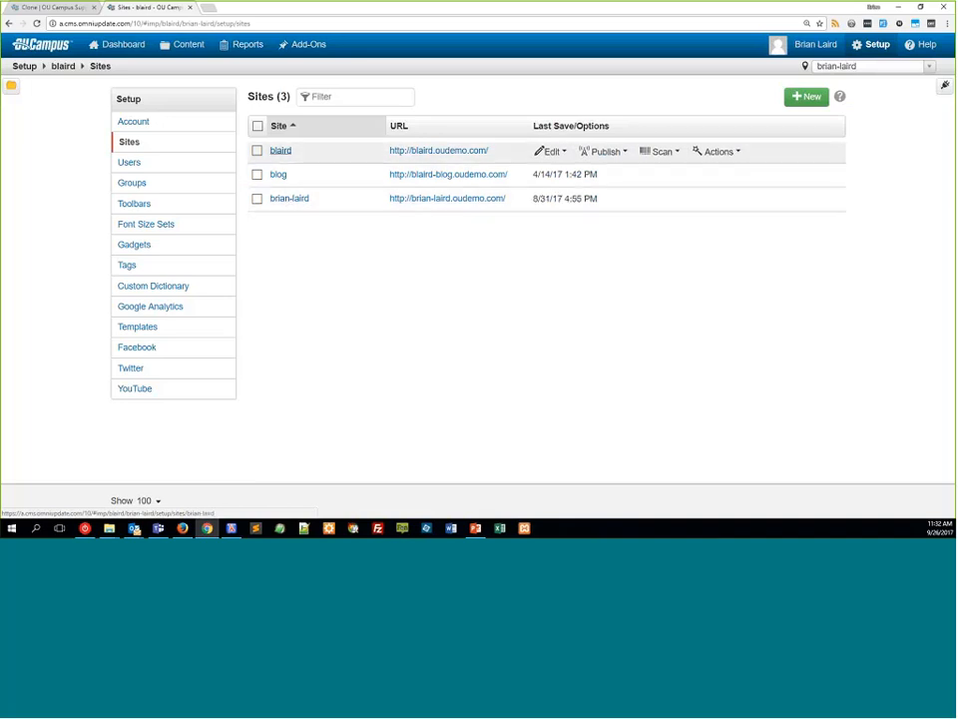
pyautogui.moveTo(551, 201)
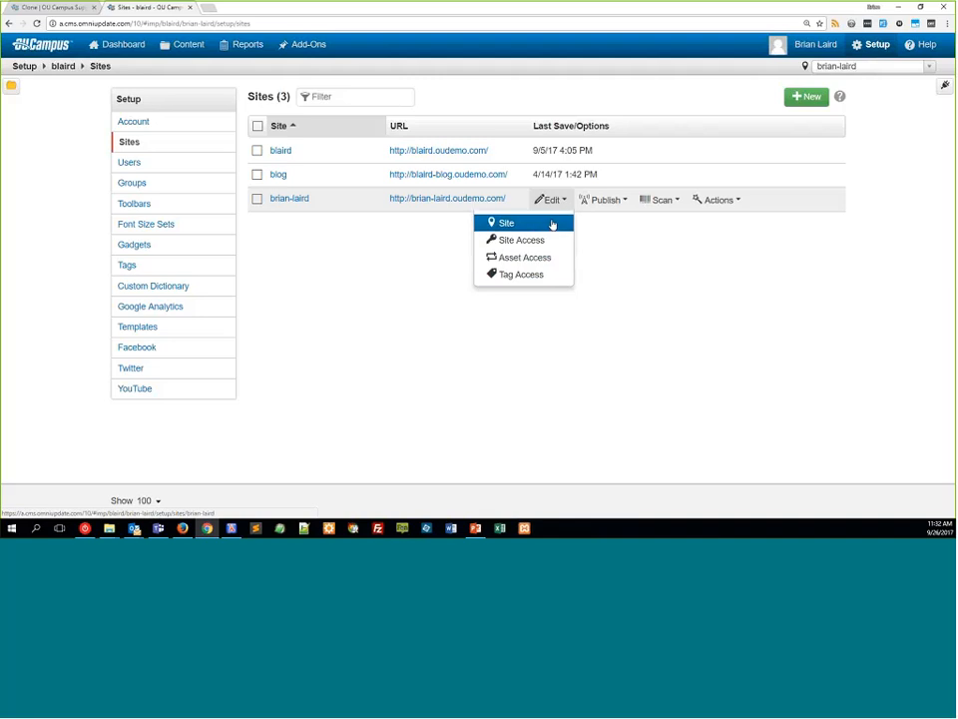
pyautogui.moveTo(718, 209)
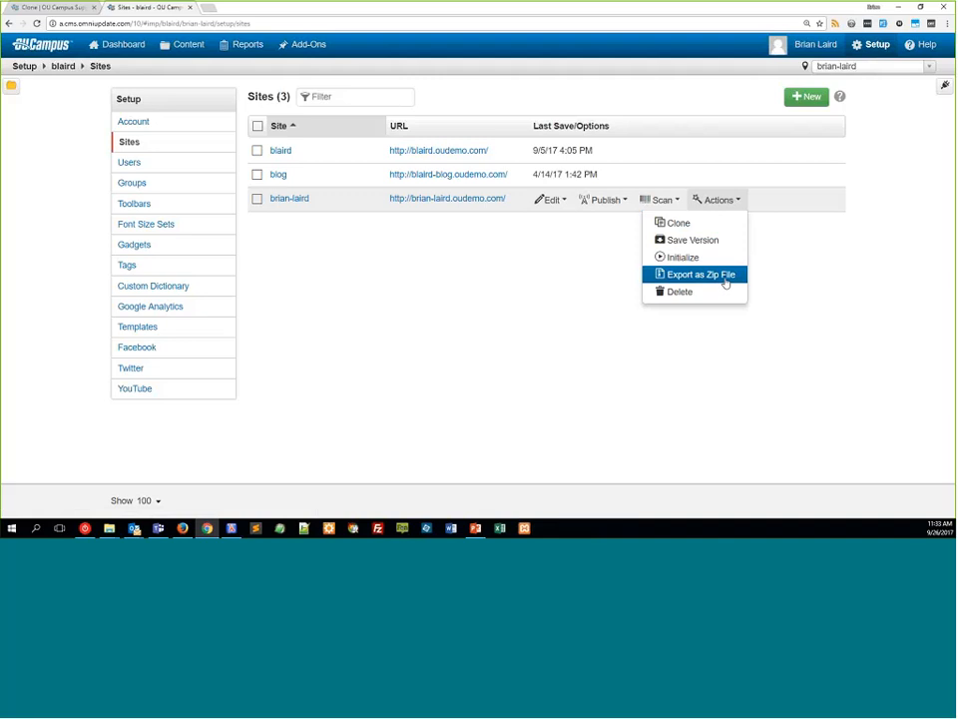
# - Open the last listed site's settings and review every section through Optional Features, including the WYSIWYG Editor's URL Type options
pyautogui.click(665, 199)
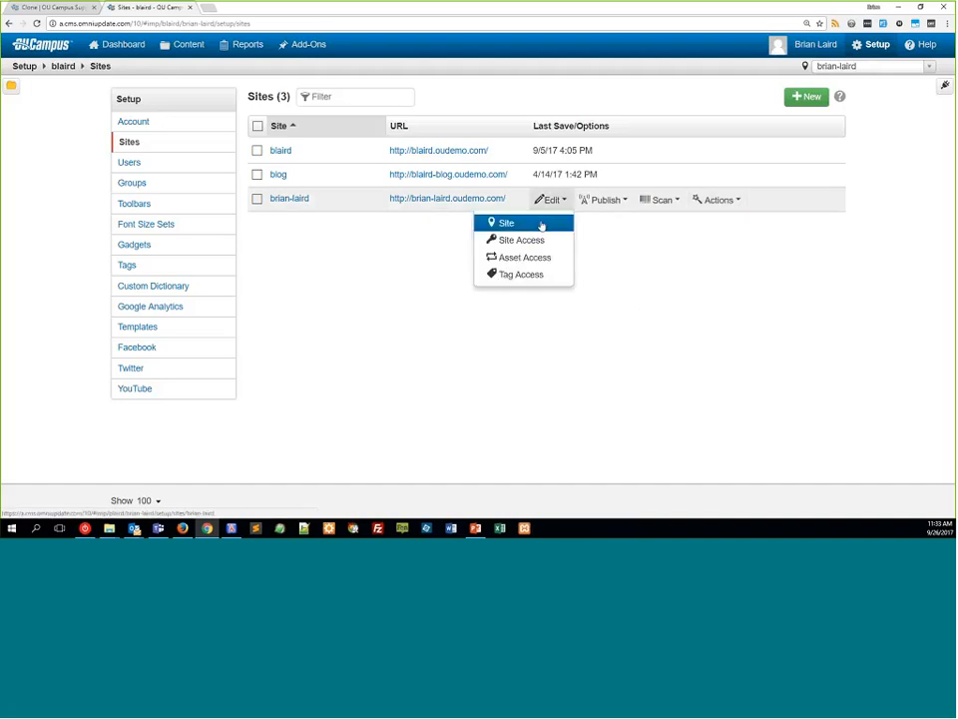
pyautogui.click(542, 224)
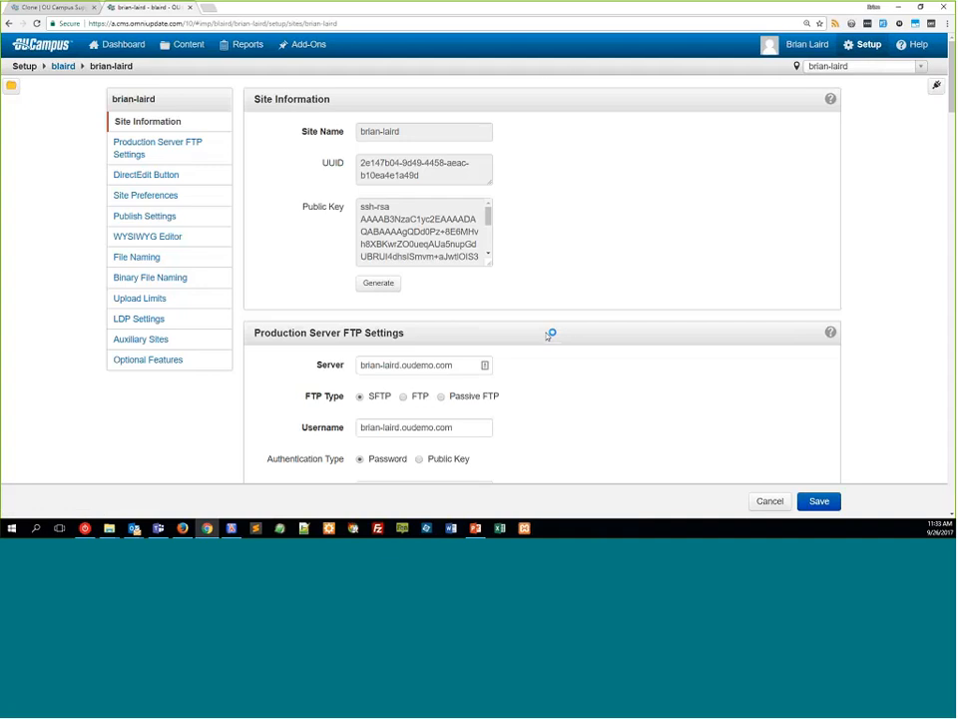
pyautogui.scroll(-4, 407, 200)
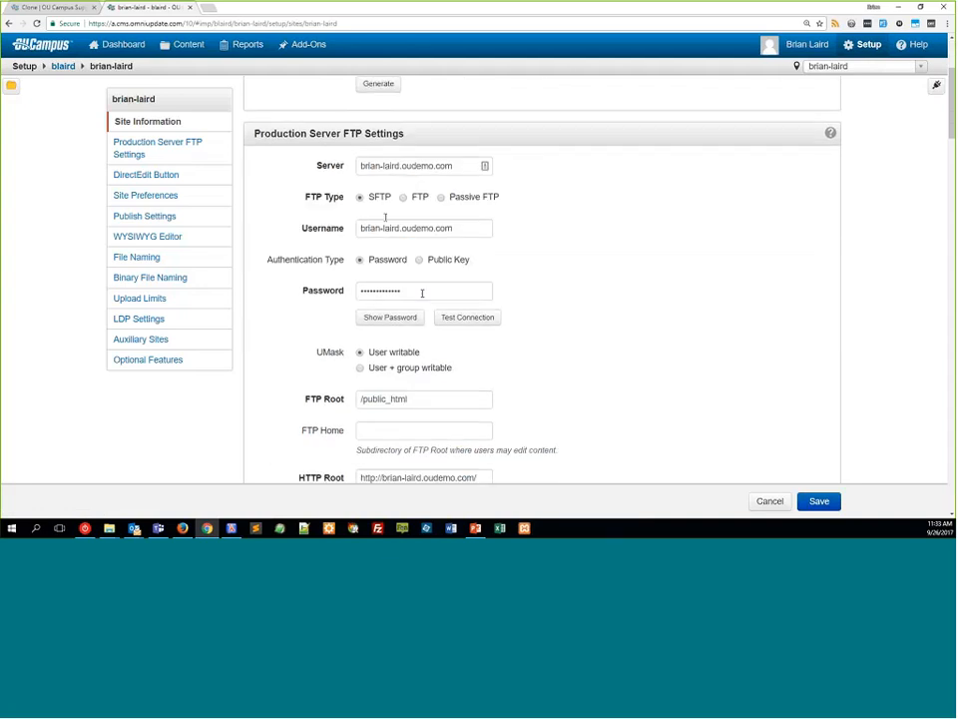
pyautogui.scroll(-8, 459, 259)
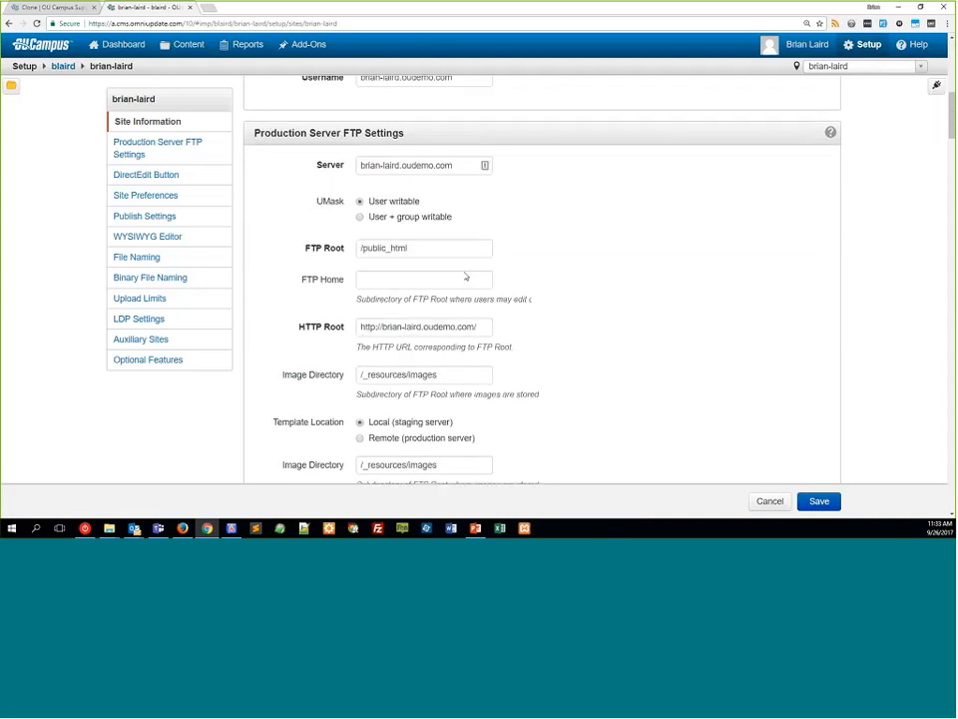
pyautogui.scroll(-5, 454, 269)
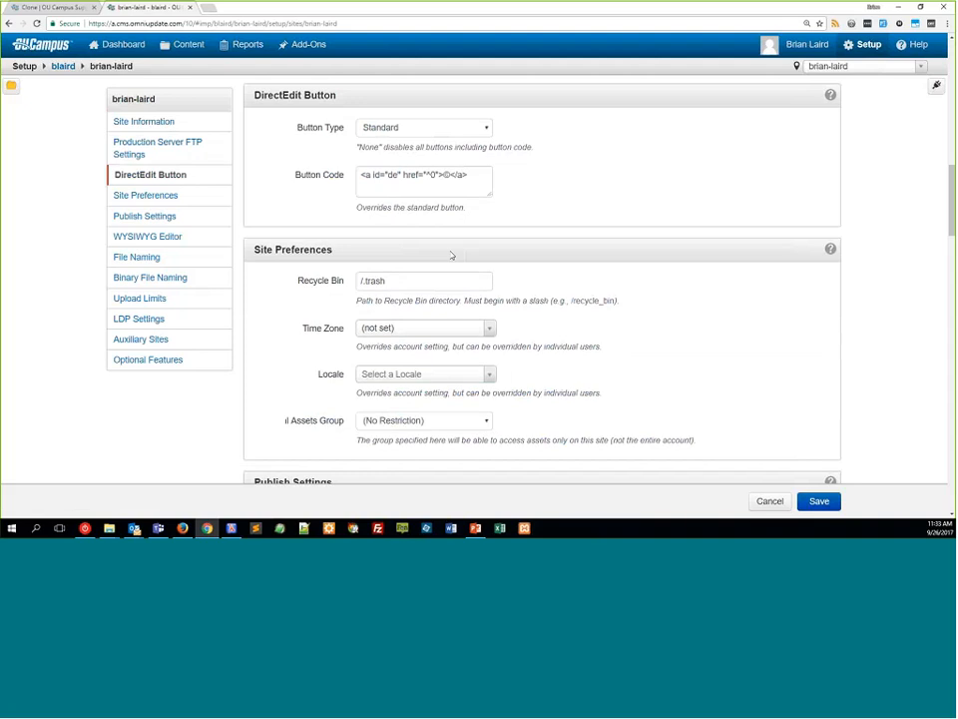
pyautogui.scroll(-8, 367, 171)
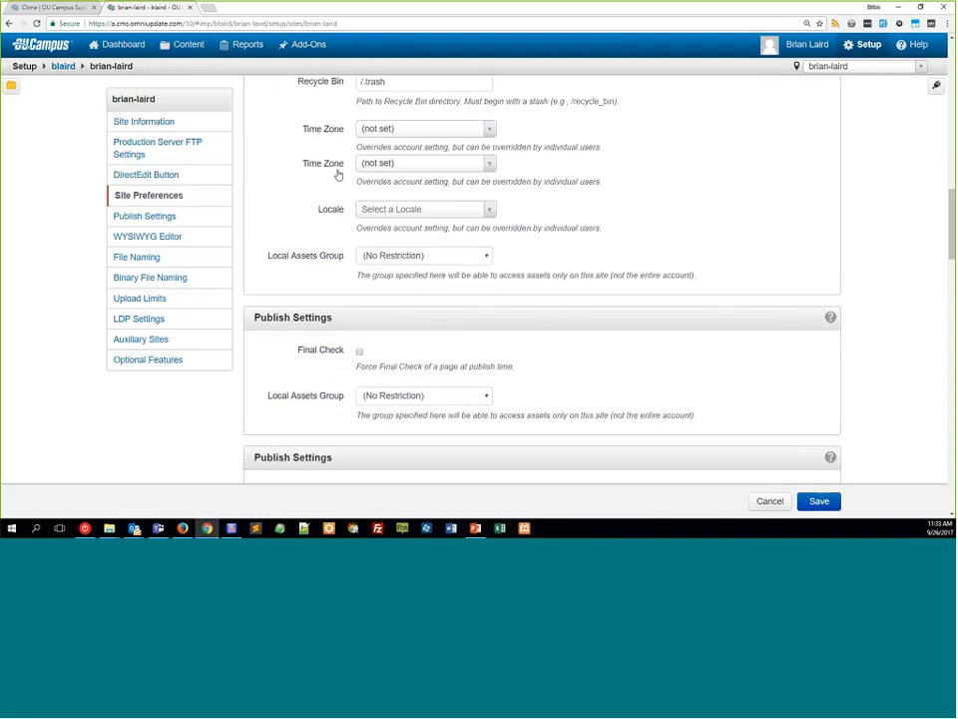
pyautogui.scroll(-4, 437, 211)
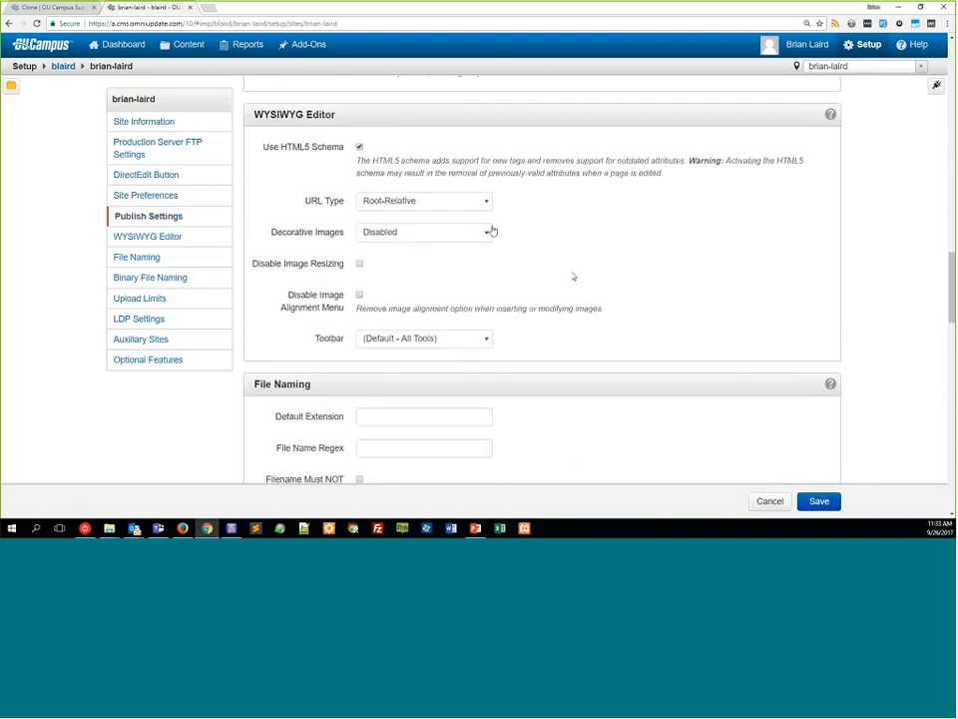
pyautogui.click(412, 205)
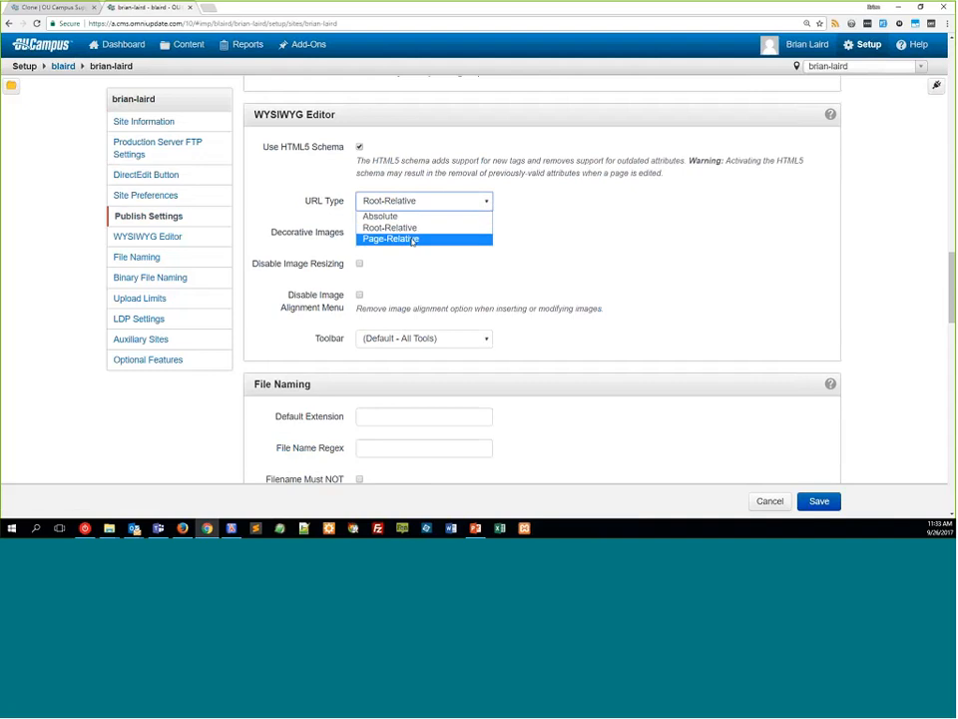
pyautogui.click(539, 222)
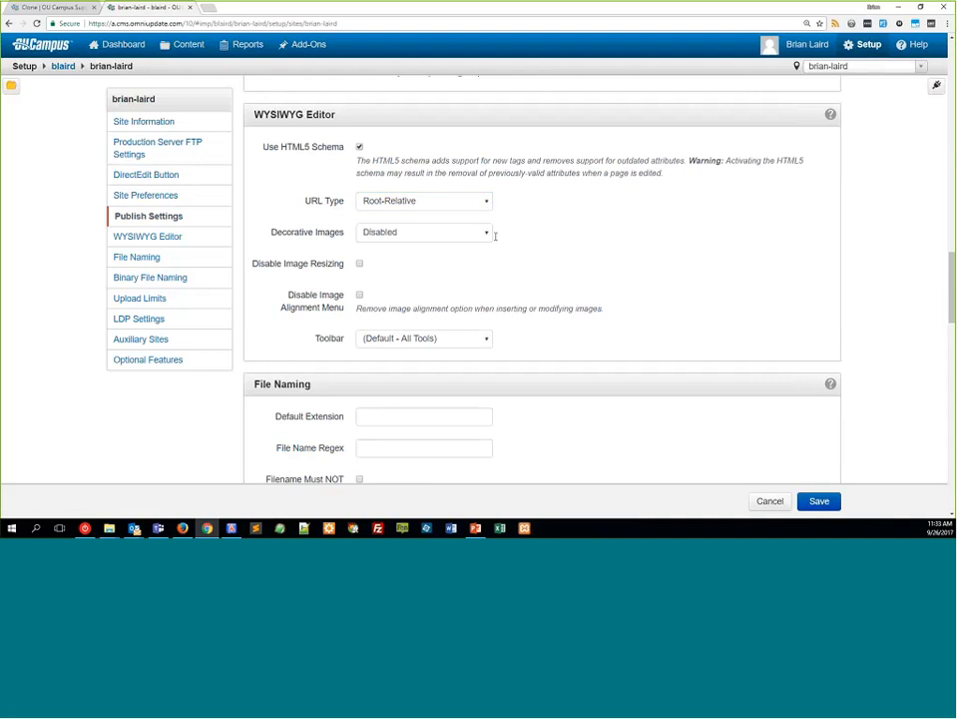
pyautogui.scroll(-11, 494, 235)
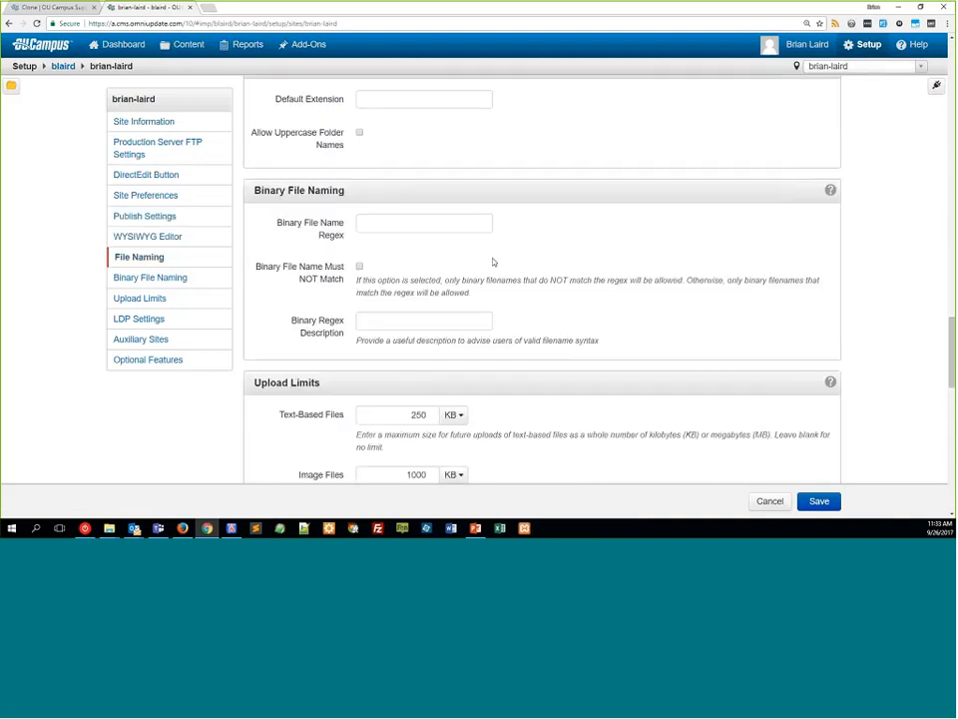
pyautogui.scroll(-12, 491, 262)
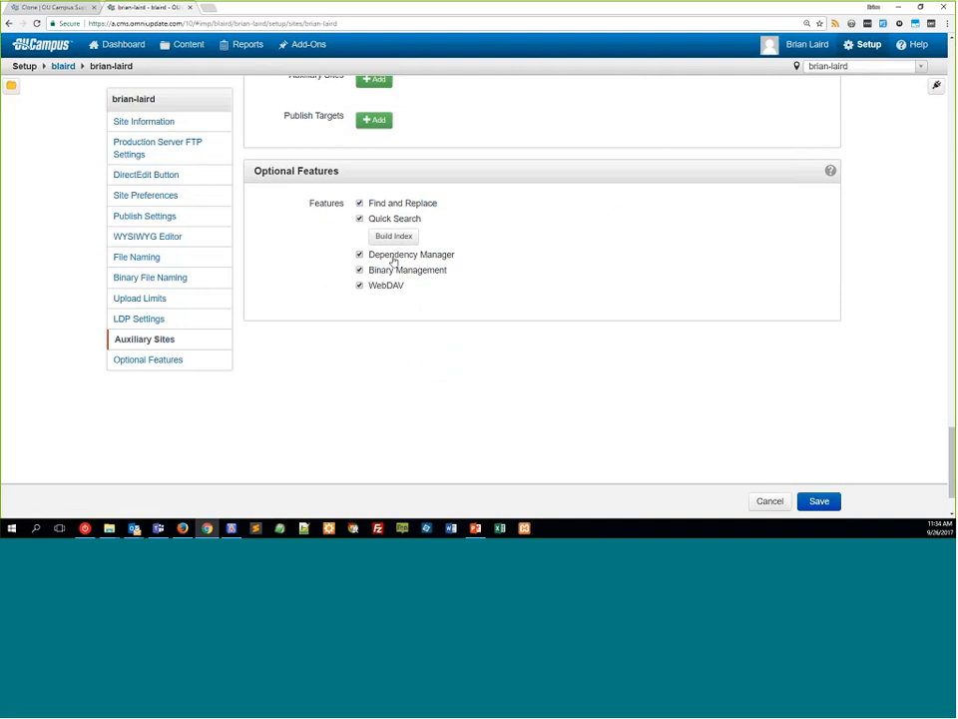
# - Disable Dependency Manager in the optional features, re-enable it with Binary Management, and leave the site settings without saving
pyautogui.click(371, 256)
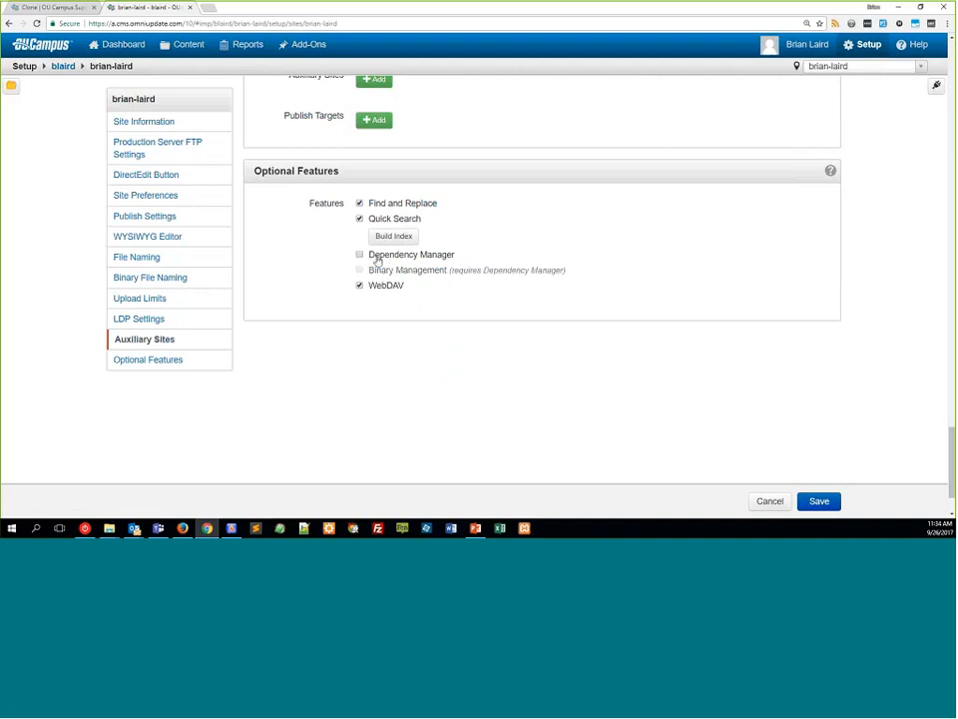
pyautogui.click(376, 258)
pyautogui.click(376, 271)
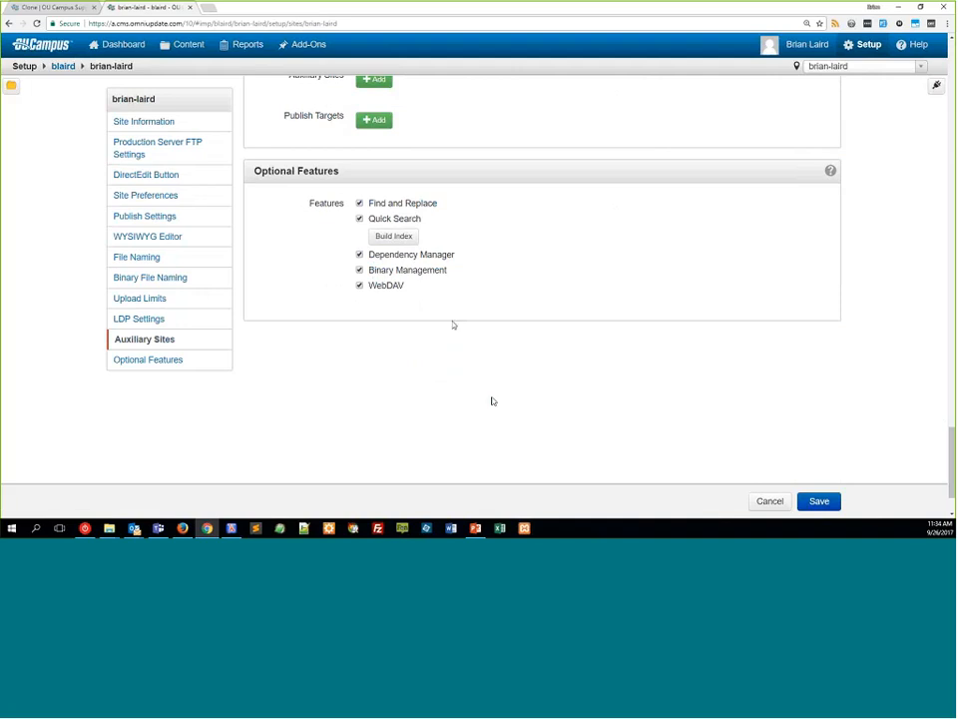
pyautogui.click(761, 505)
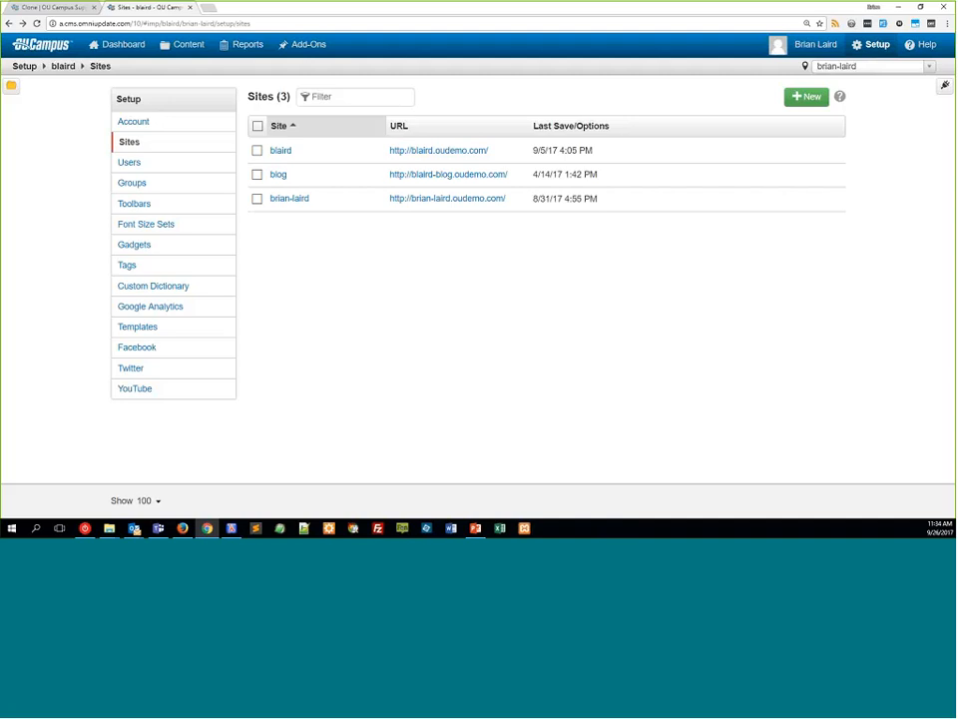
# - Start cloning the last listed site and try to create the clone without a site name
pyautogui.click(729, 200)
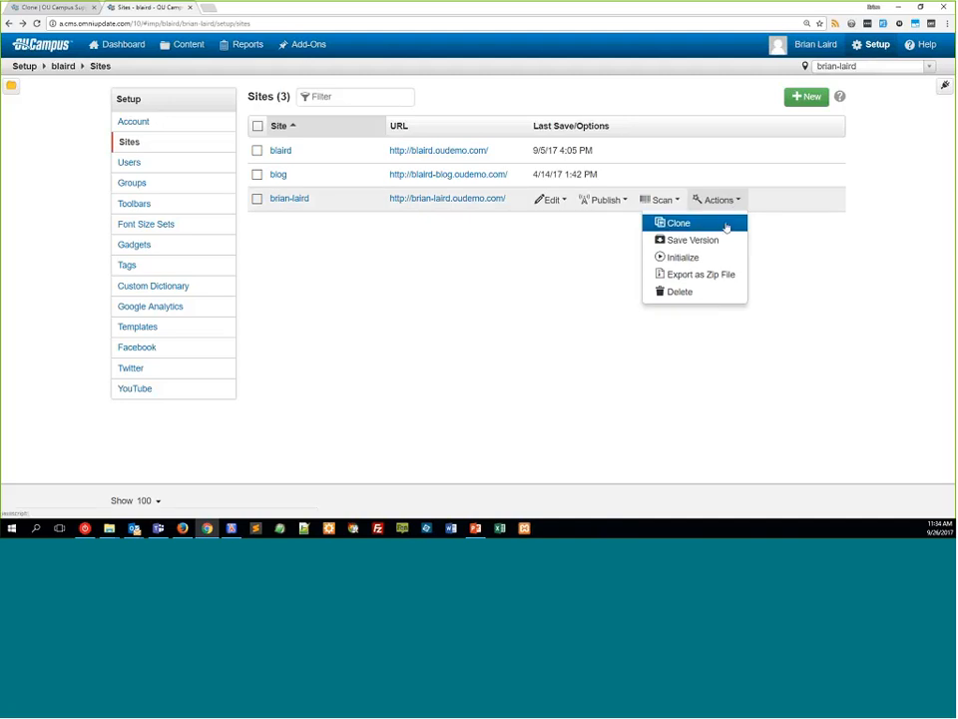
pyautogui.click(726, 225)
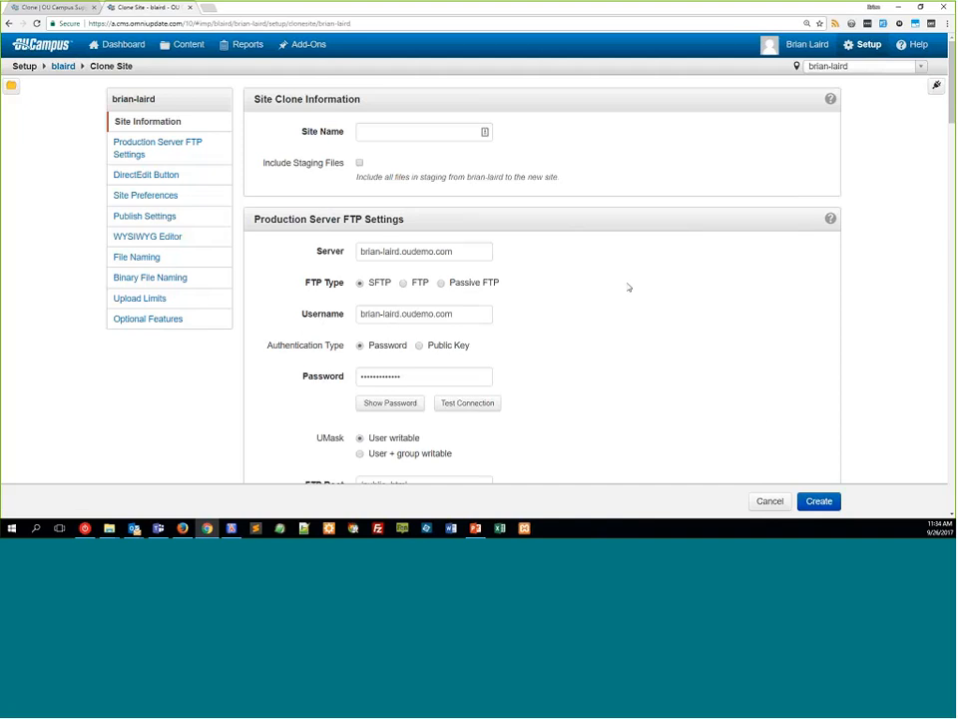
pyautogui.click(819, 502)
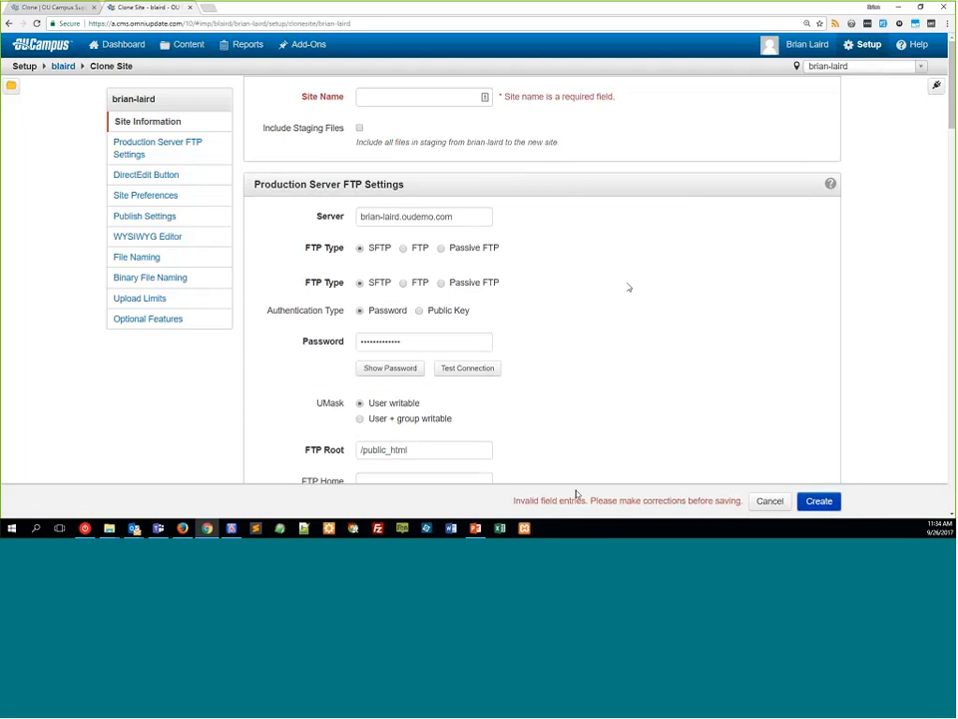
pyautogui.tripleClick(741, 501)
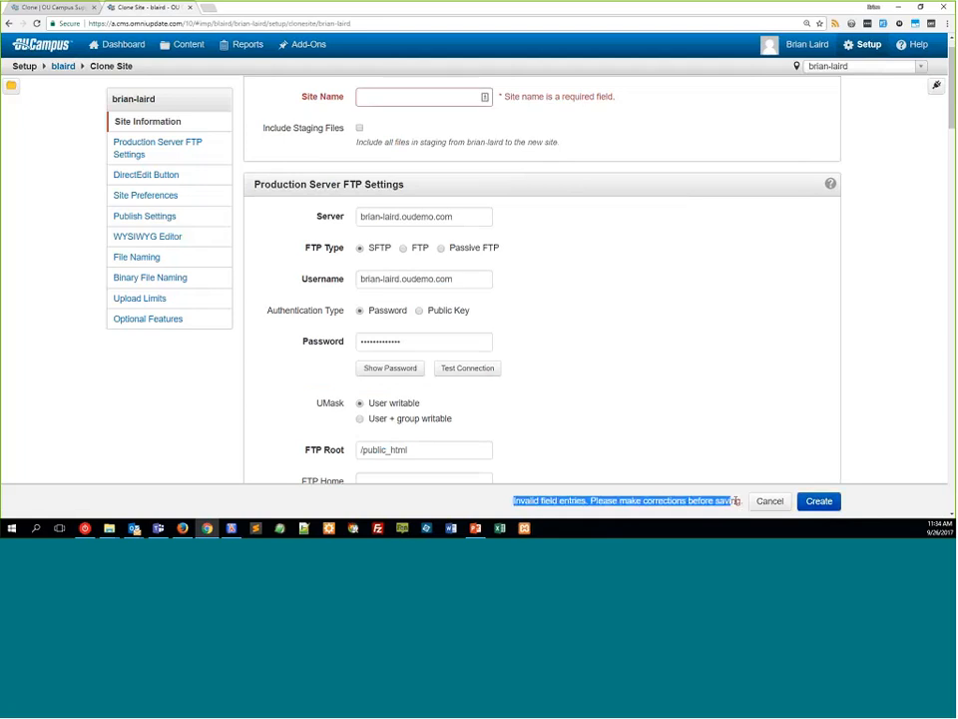
pyautogui.click(742, 501)
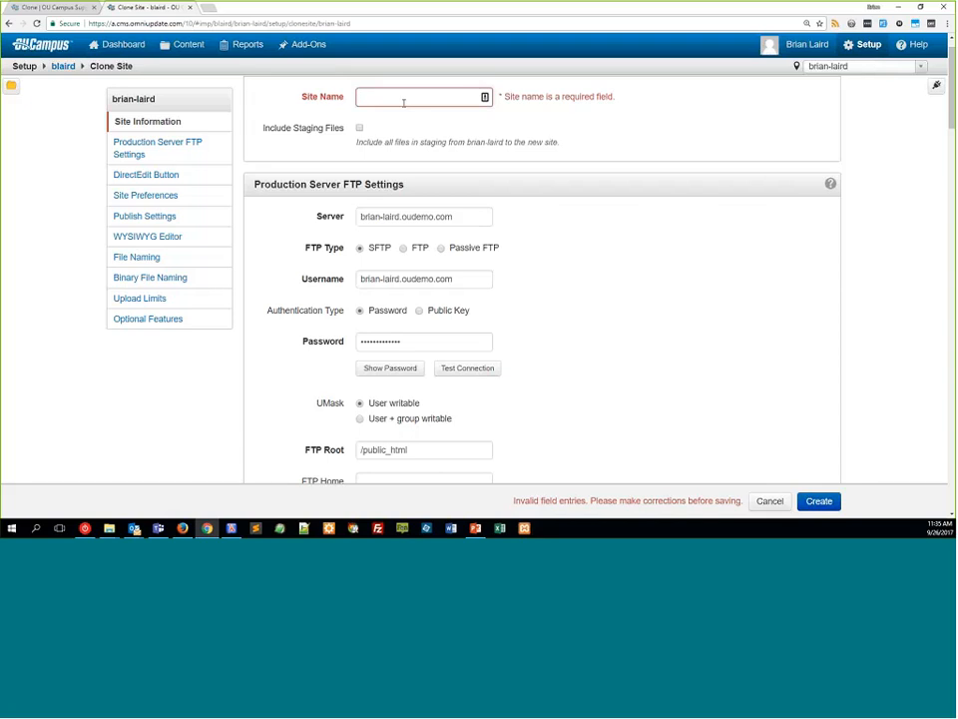
# - Name the cloned site training-tuesday and include the staging files from the source site
pyautogui.click(403, 103)
pyautogui.write('training')
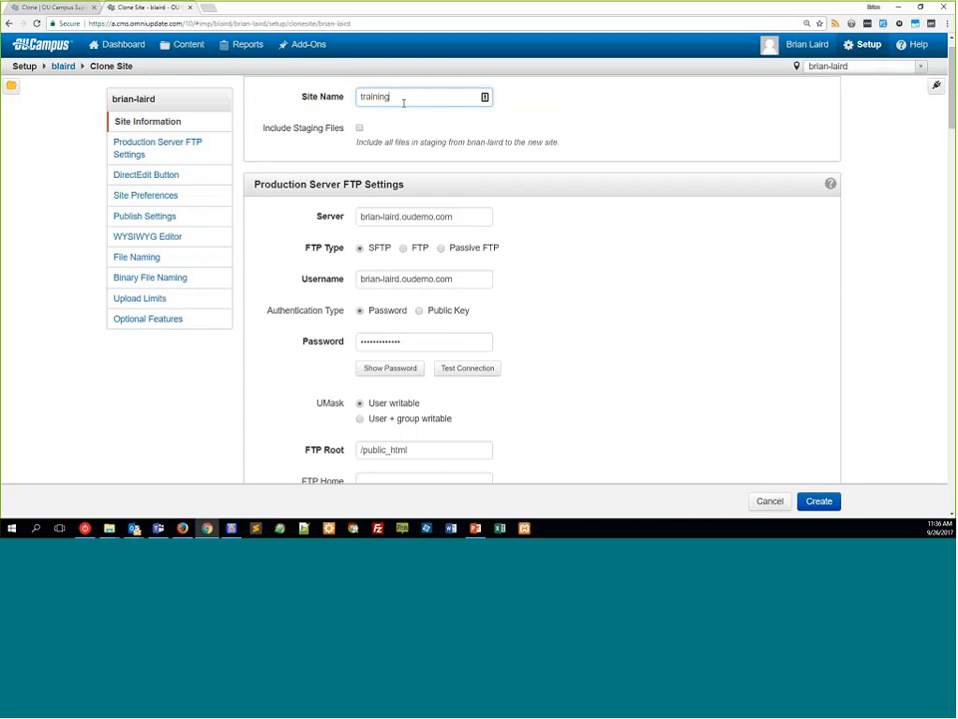
pyautogui.write('-tuesday')
pyautogui.press('Tab')
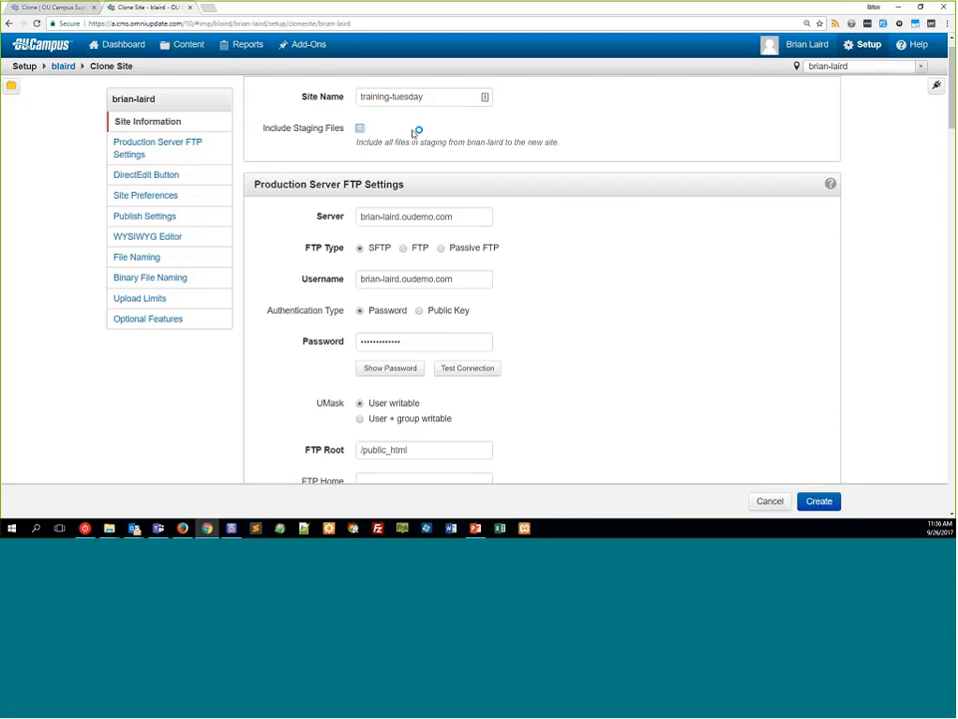
pyautogui.click(359, 128)
pyautogui.click(360, 130)
pyautogui.click(359, 127)
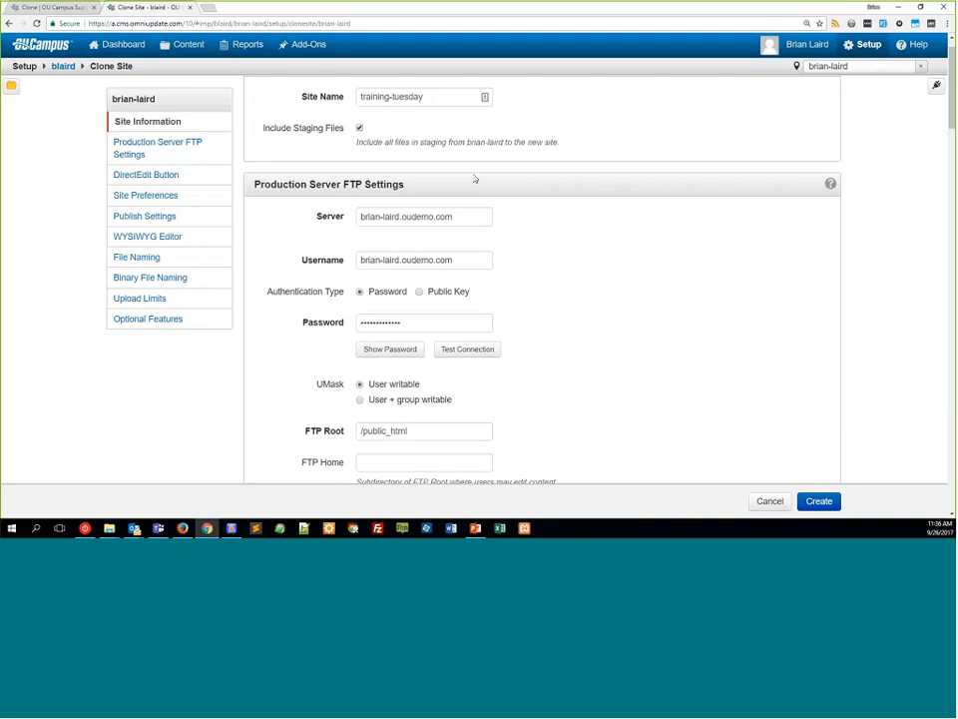
# - Set the clone's FTP Root to /public_html/tt and append tt/ to its HTTP Root URL
pyautogui.scroll(-1, 499, 180)
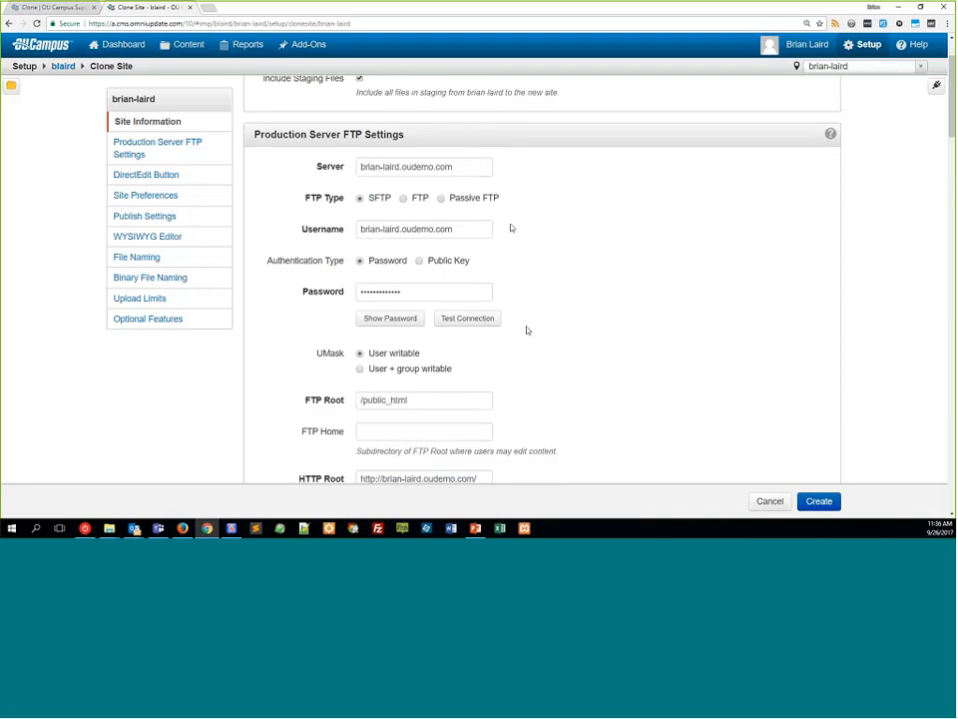
pyautogui.scroll(-2, 529, 333)
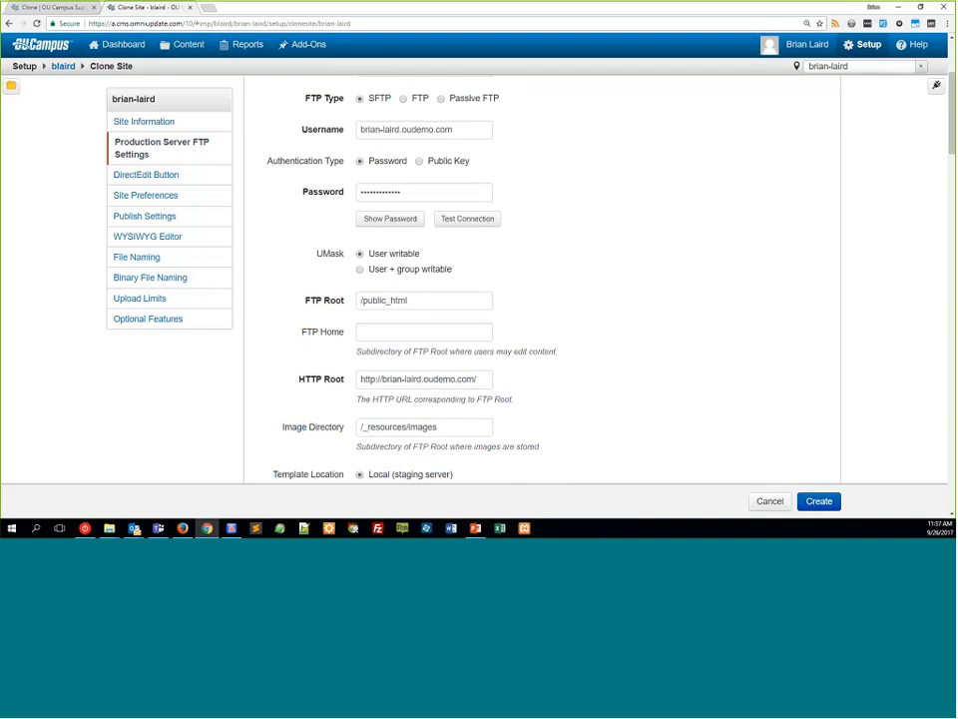
pyautogui.click(445, 301)
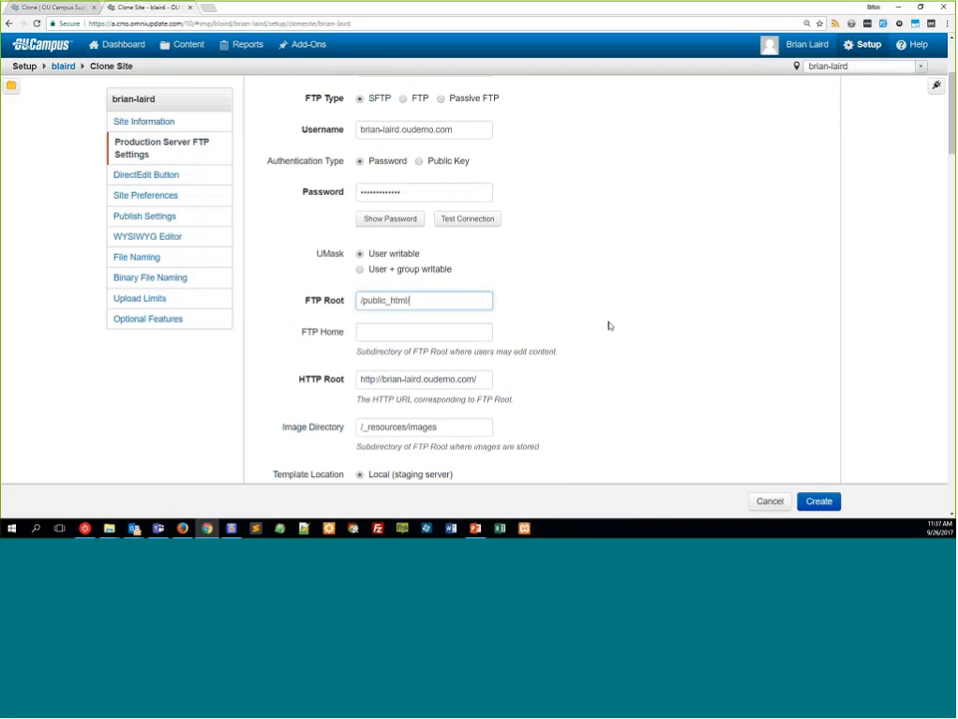
pyautogui.write('/t')
pyautogui.press('Tab')
pyautogui.click(487, 379)
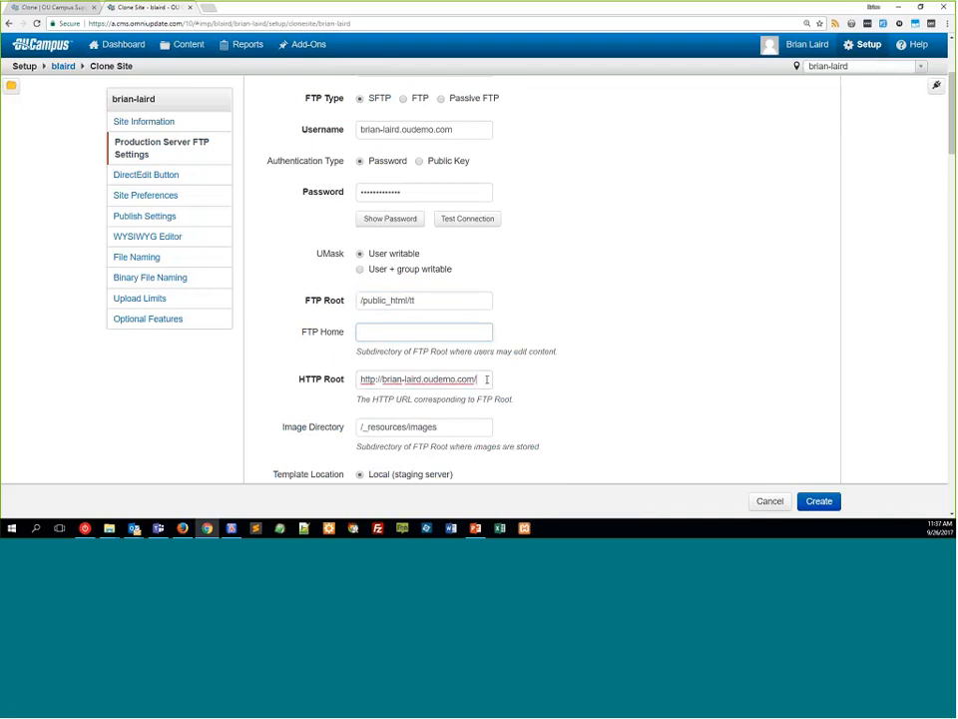
pyautogui.write('tt/')
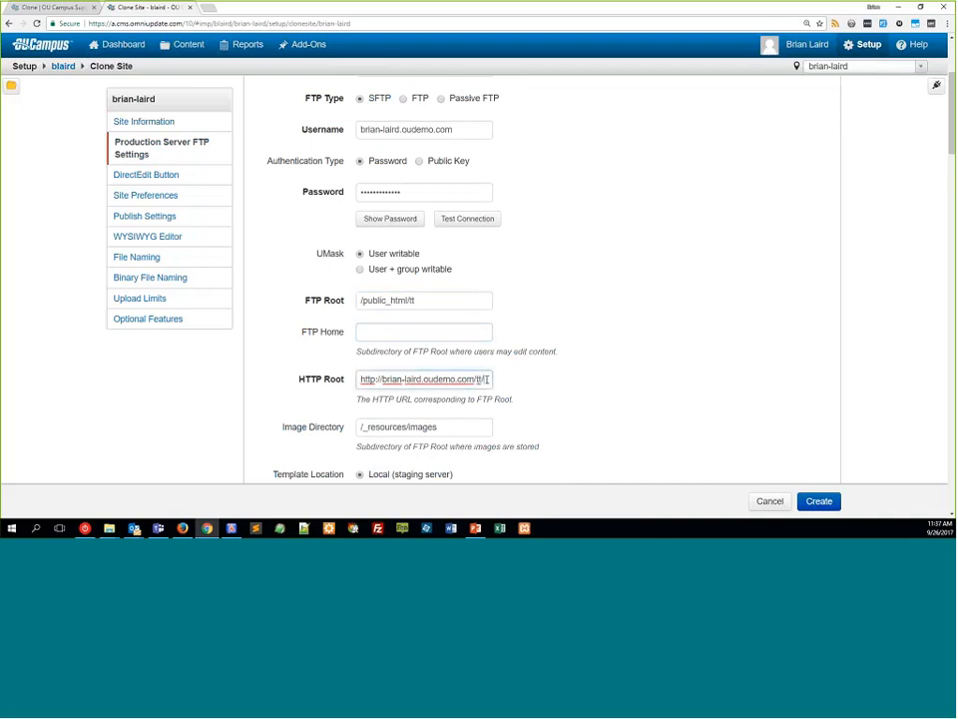
pyautogui.press('Tab')
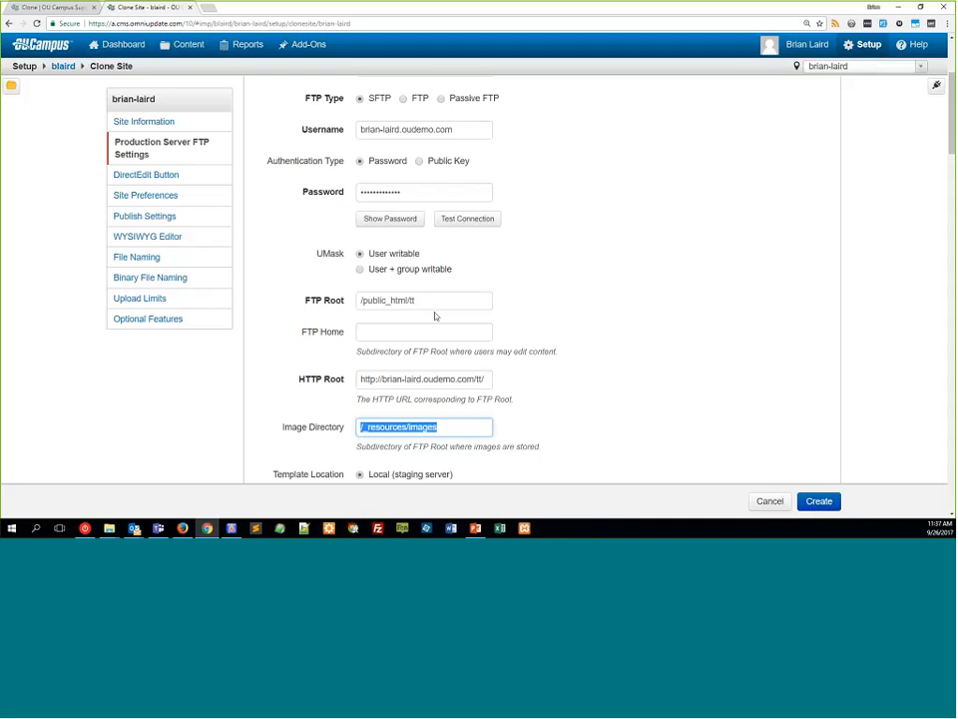
# - Check the help description of the clone's Production Server FTP Settings section
pyautogui.click(424, 303)
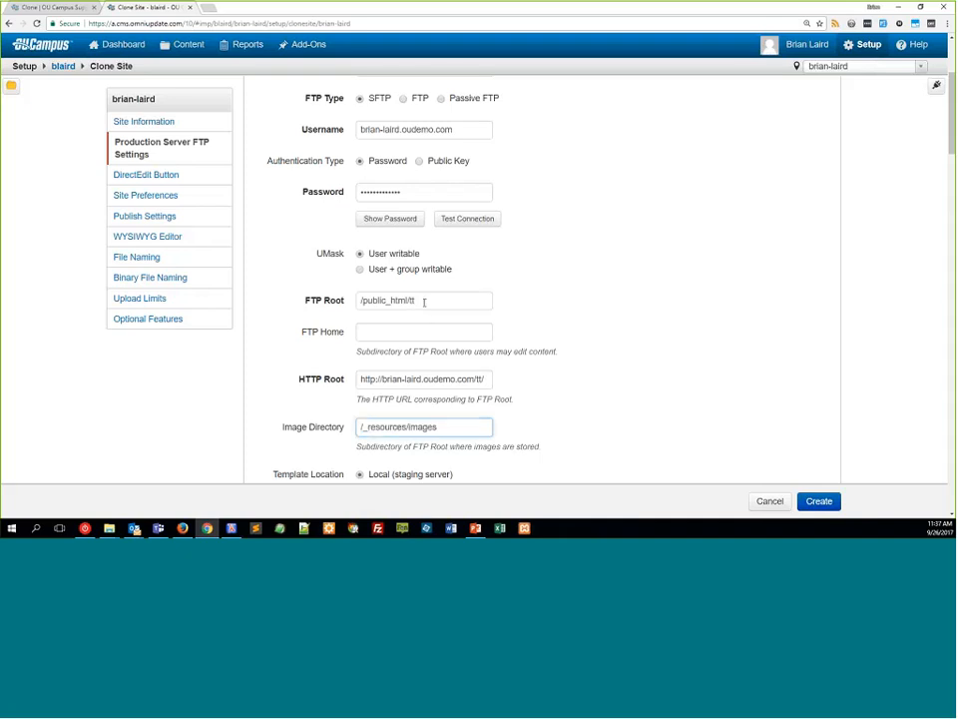
pyautogui.click(574, 362)
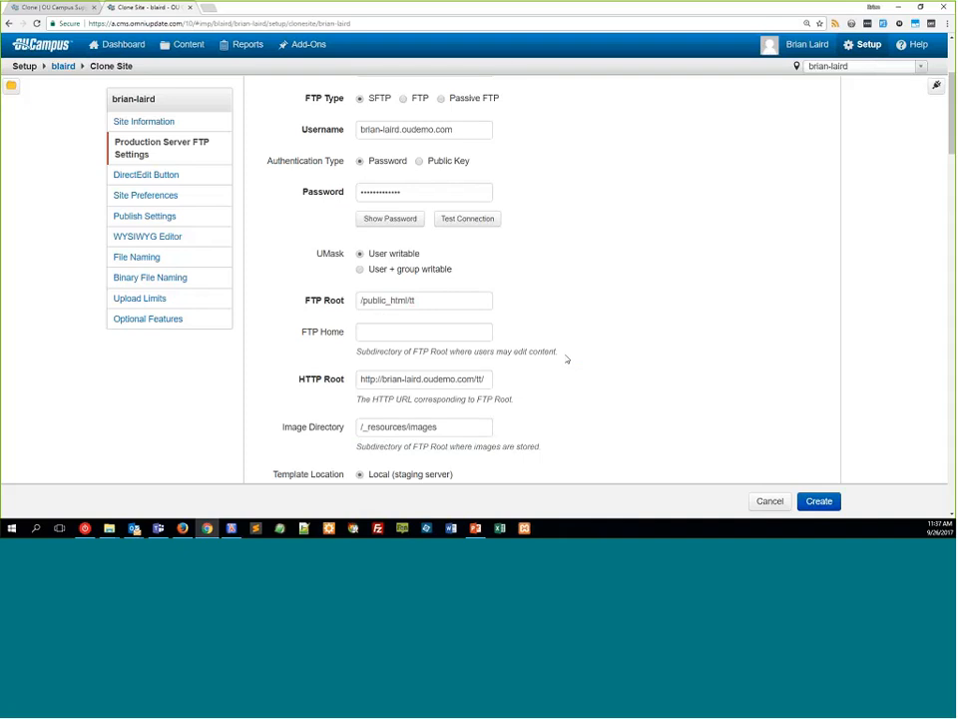
pyautogui.scroll(2, 566, 359)
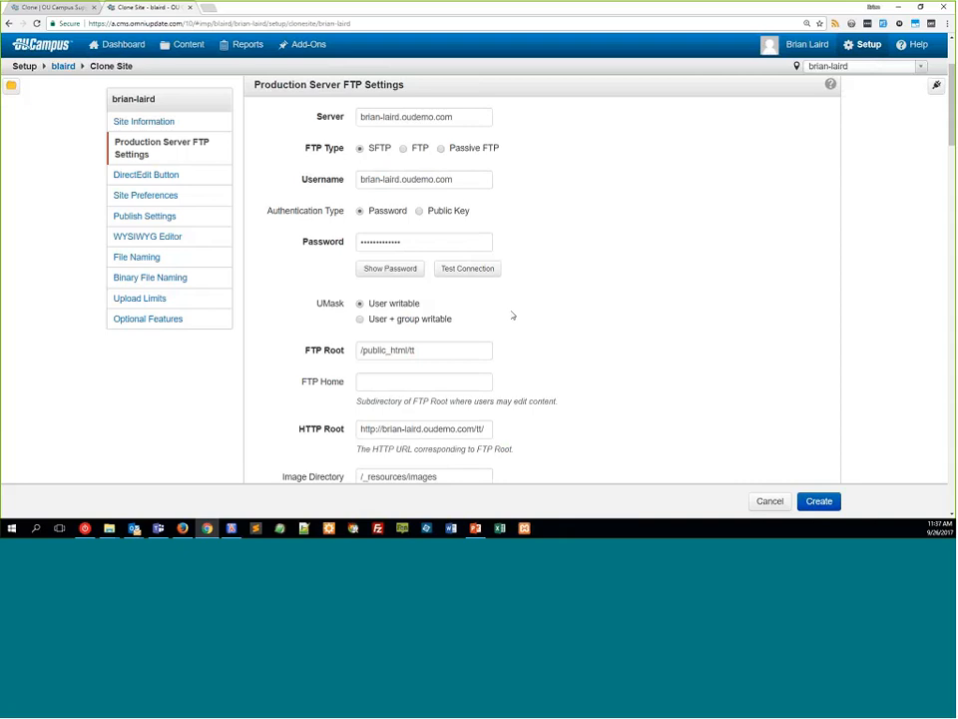
pyautogui.click(831, 87)
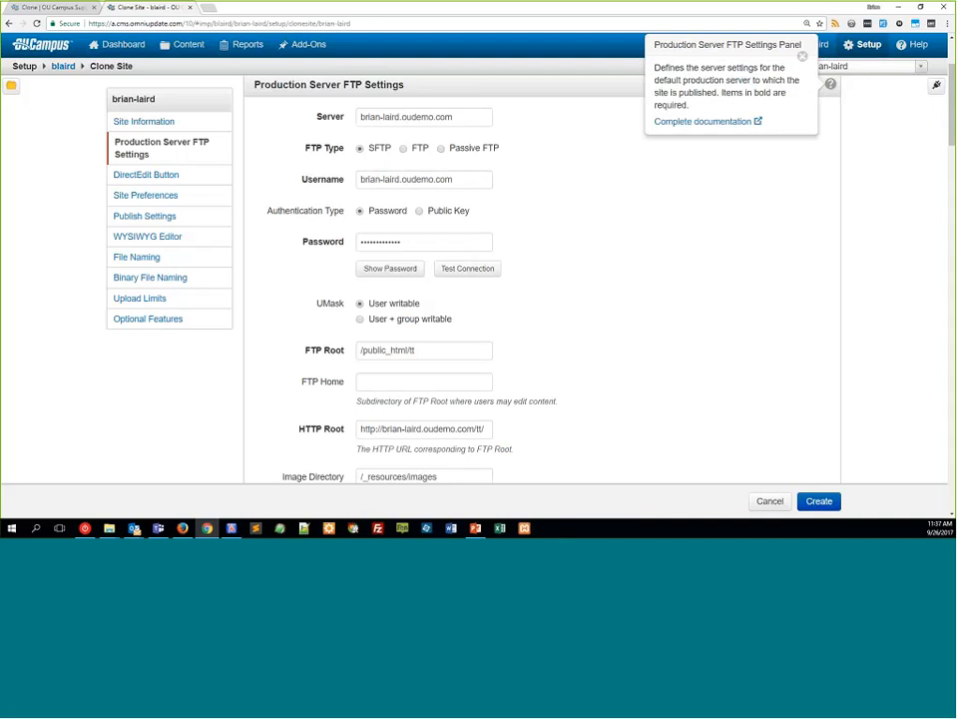
pyautogui.click(608, 267)
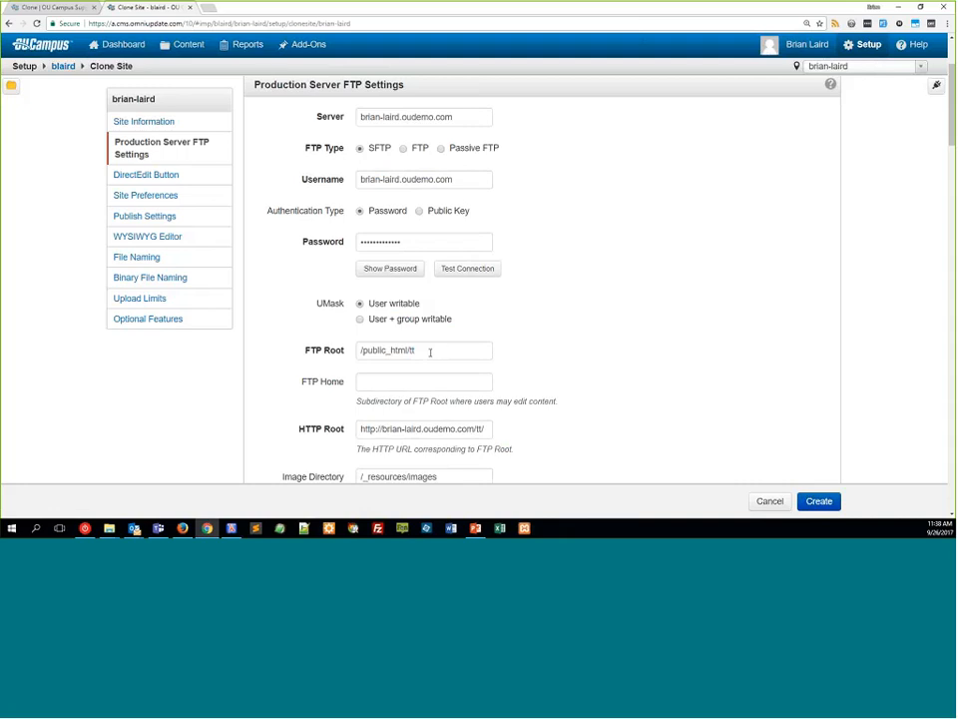
# - Compare the tt subdirectory in the clone's FTP Root with the one in its HTTP Root URL
pyautogui.click(426, 351)
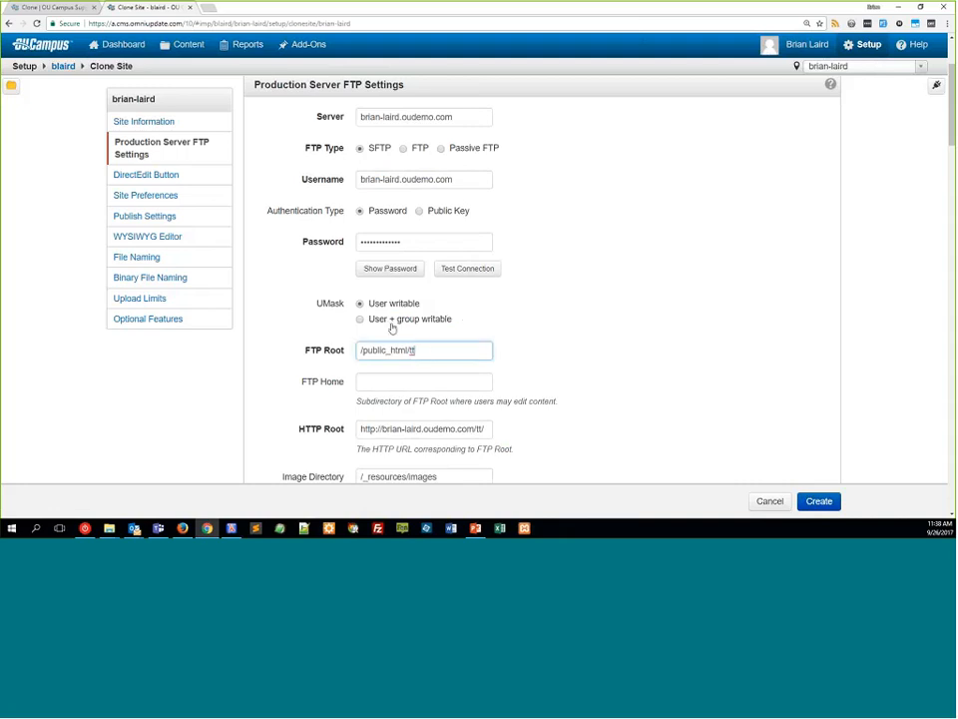
pyautogui.moveTo(480, 428); pyautogui.dragTo(360, 429)
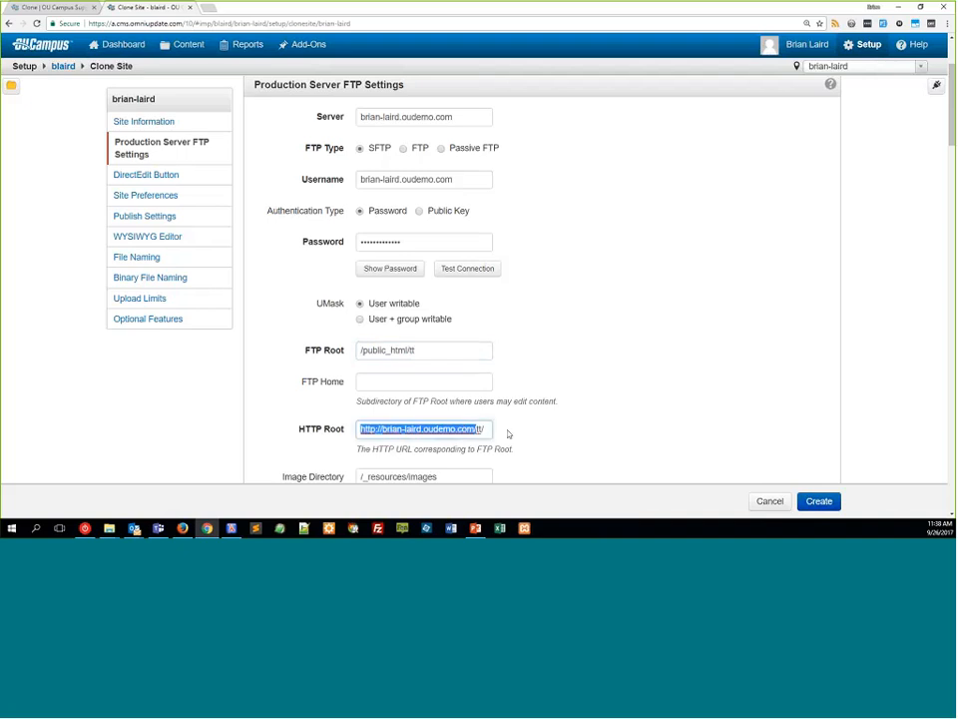
pyautogui.click(488, 429)
pyautogui.doubleClick(488, 429)
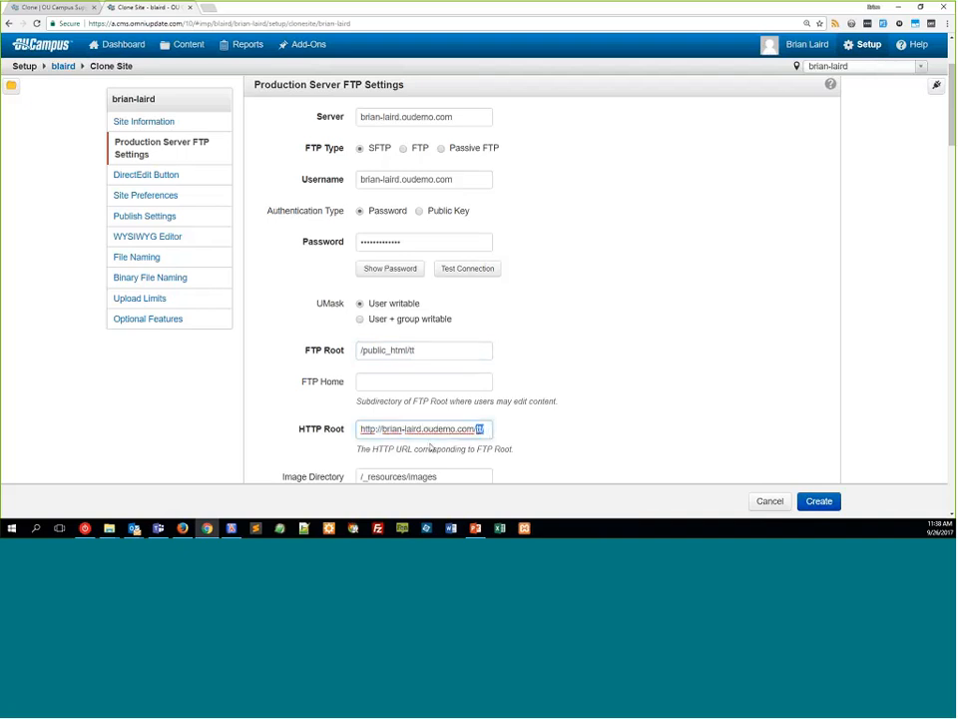
pyautogui.click(487, 430)
pyautogui.write('/')
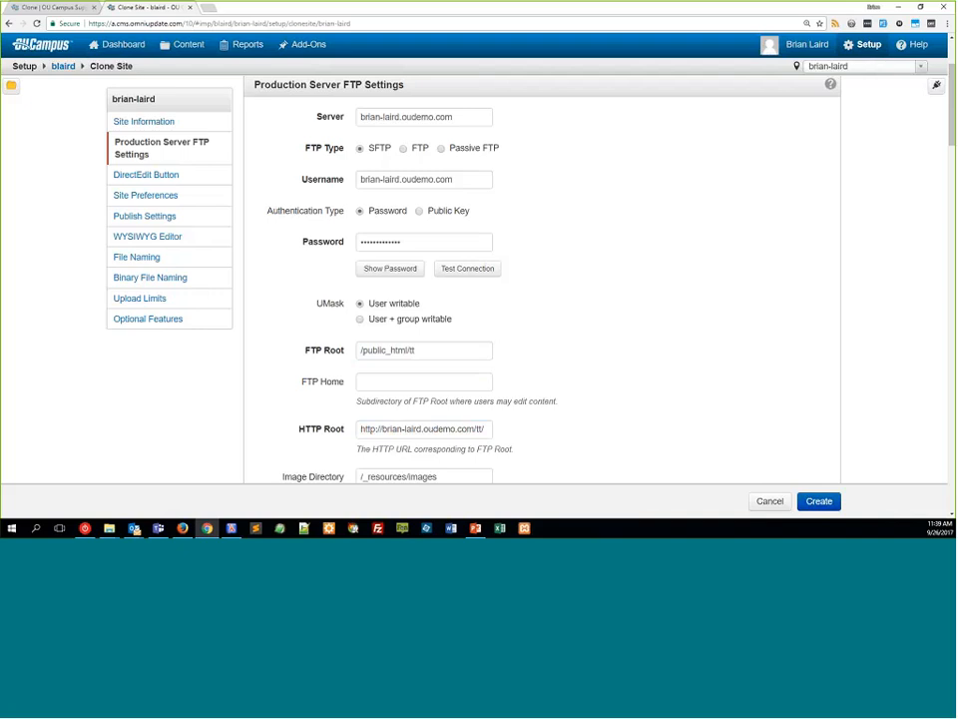
# - Review the clone's remaining settings, from the DirectEdit button and publish settings through upload limits and optional features
pyautogui.scroll(-5, 539, 343)
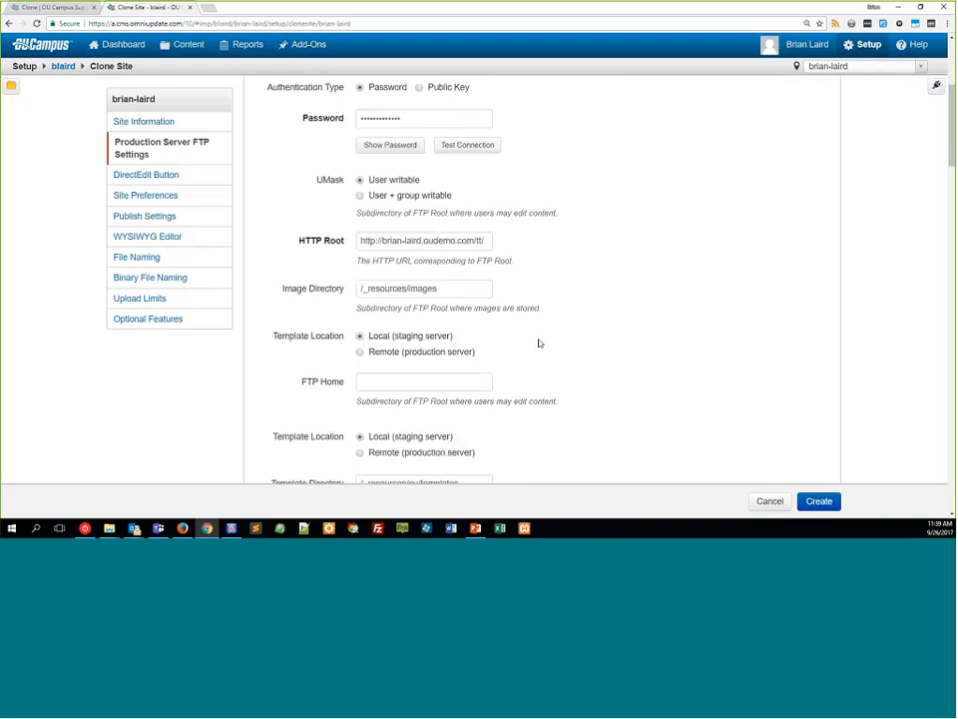
pyautogui.scroll(-1, 505, 274)
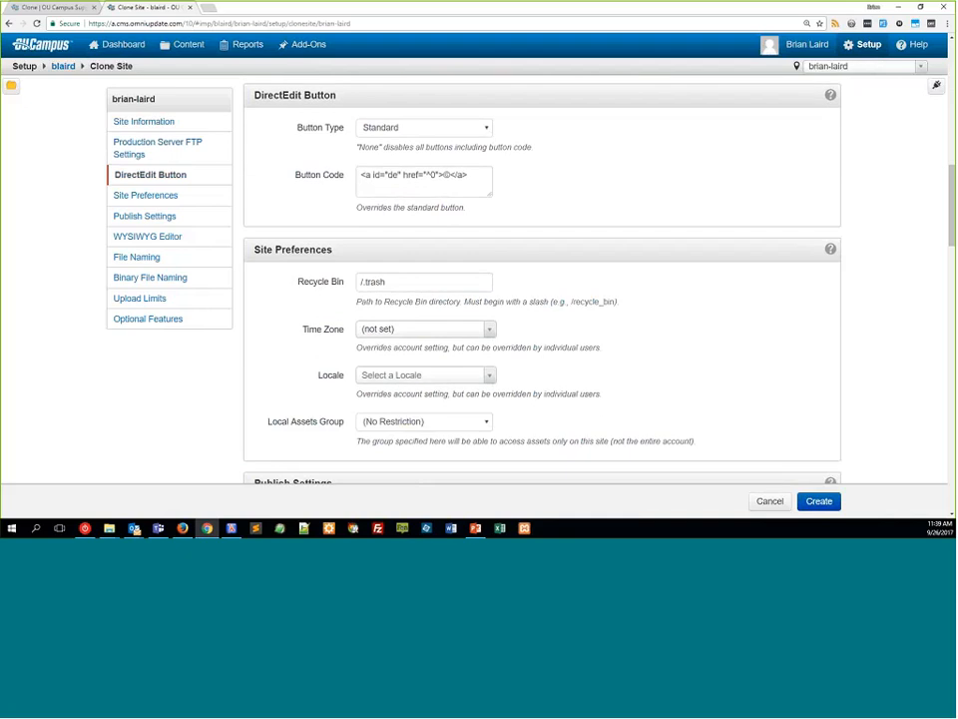
pyautogui.scroll(-3, 535, 385)
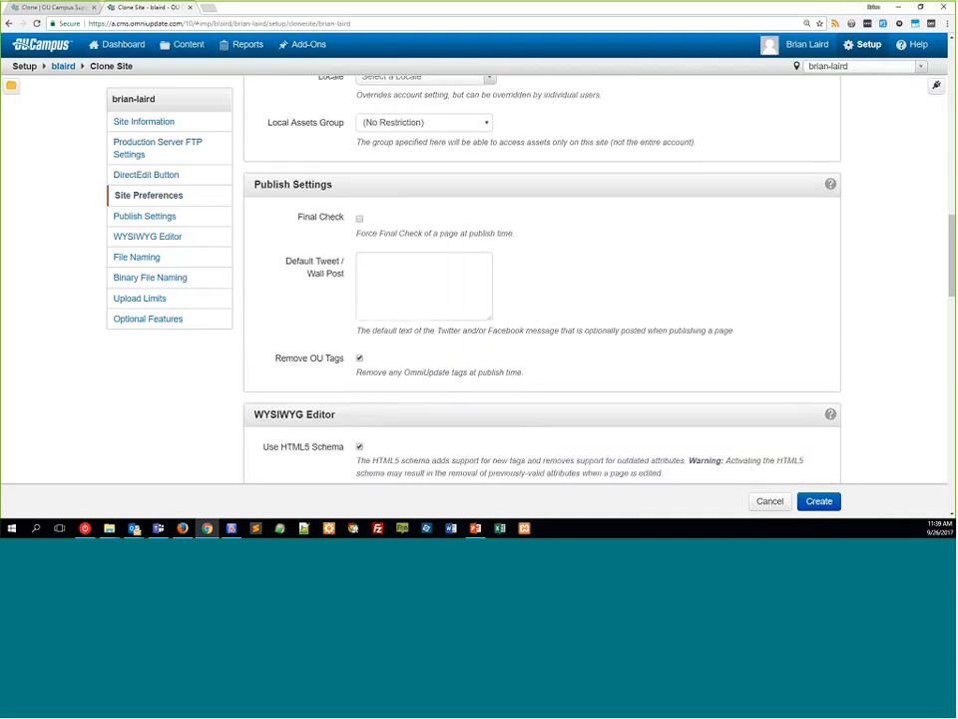
pyautogui.scroll(-3, 580, 346)
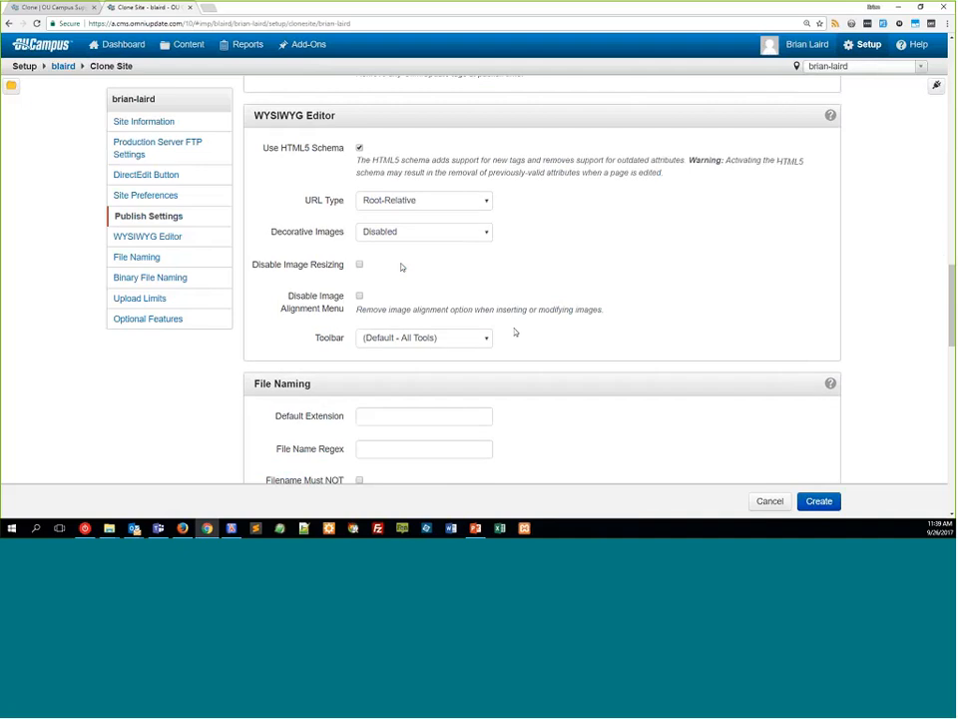
pyautogui.scroll(-5, 509, 330)
pyautogui.scroll(-3, 515, 329)
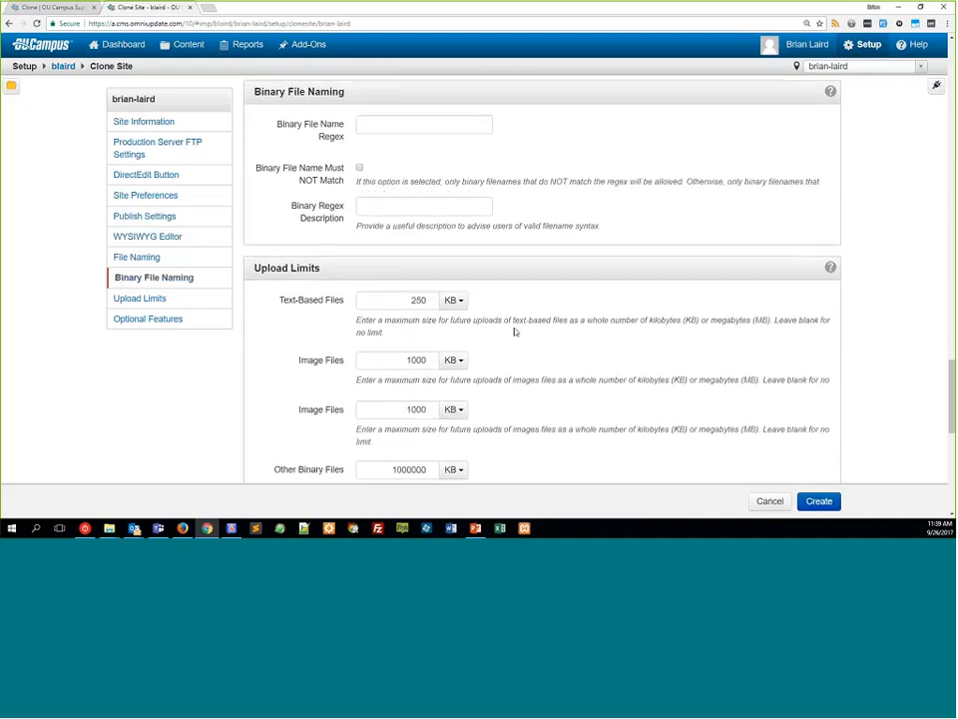
pyautogui.scroll(1, 514, 339)
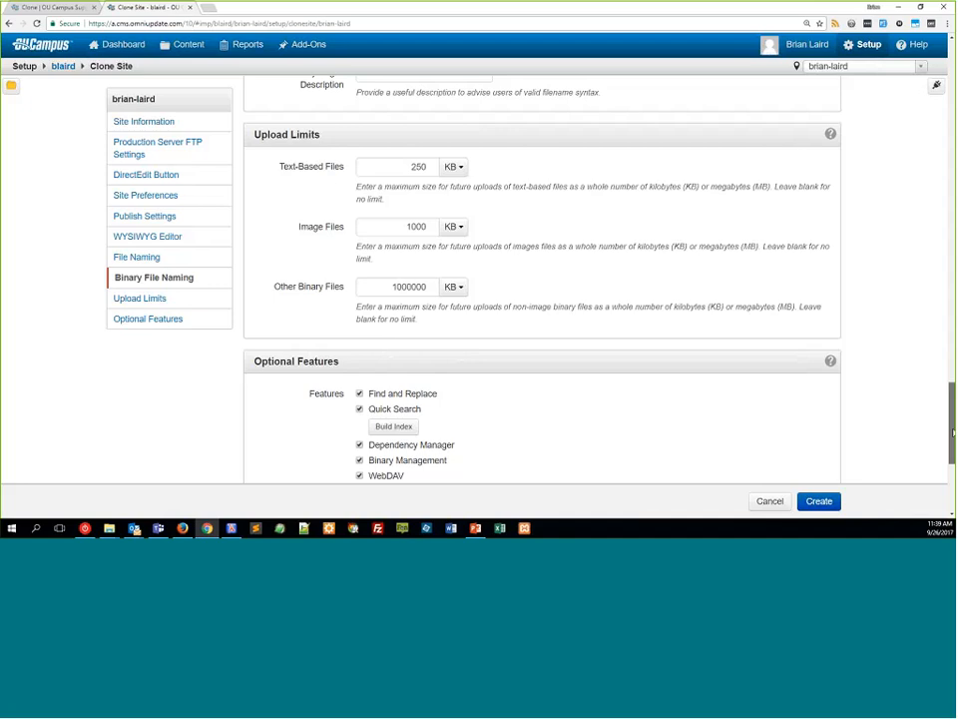
# - Create the training-tuesday clone with the configured settings
pyautogui.scroll(15, 939, 114)
pyautogui.scroll(3, 939, 114)
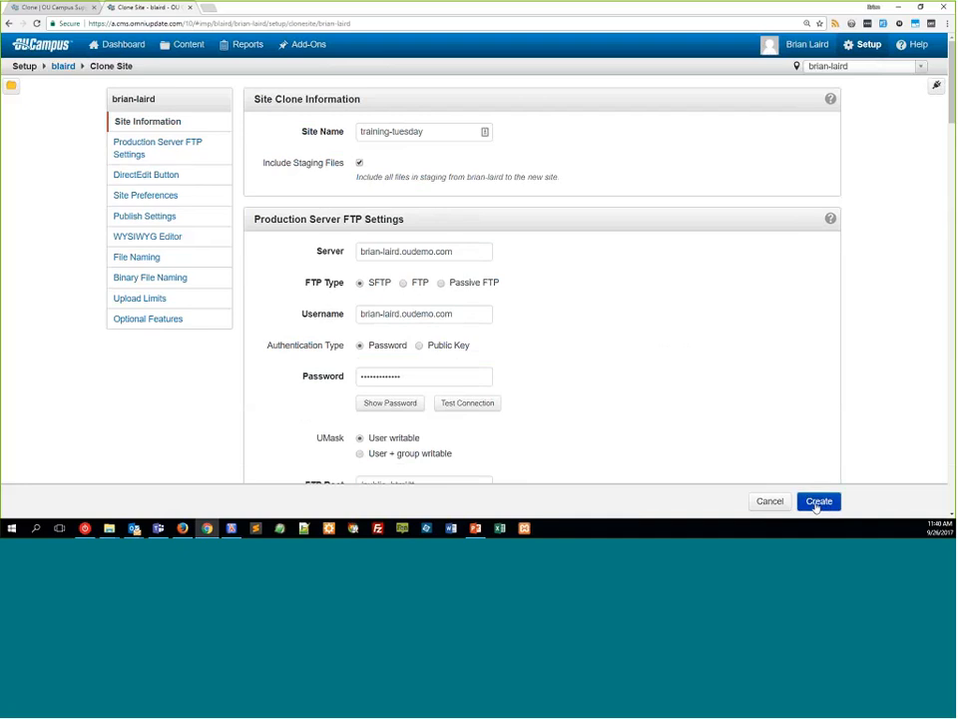
pyautogui.click(817, 504)
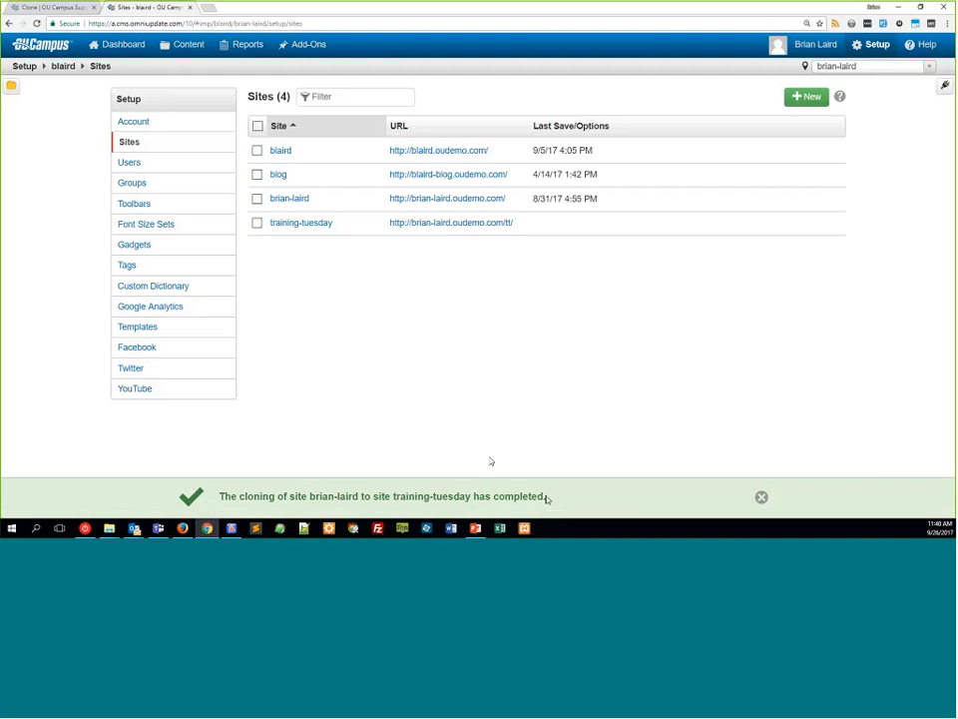
# - Open the content pages and switch the active site to training-tuesday
pyautogui.moveTo(296, 234)
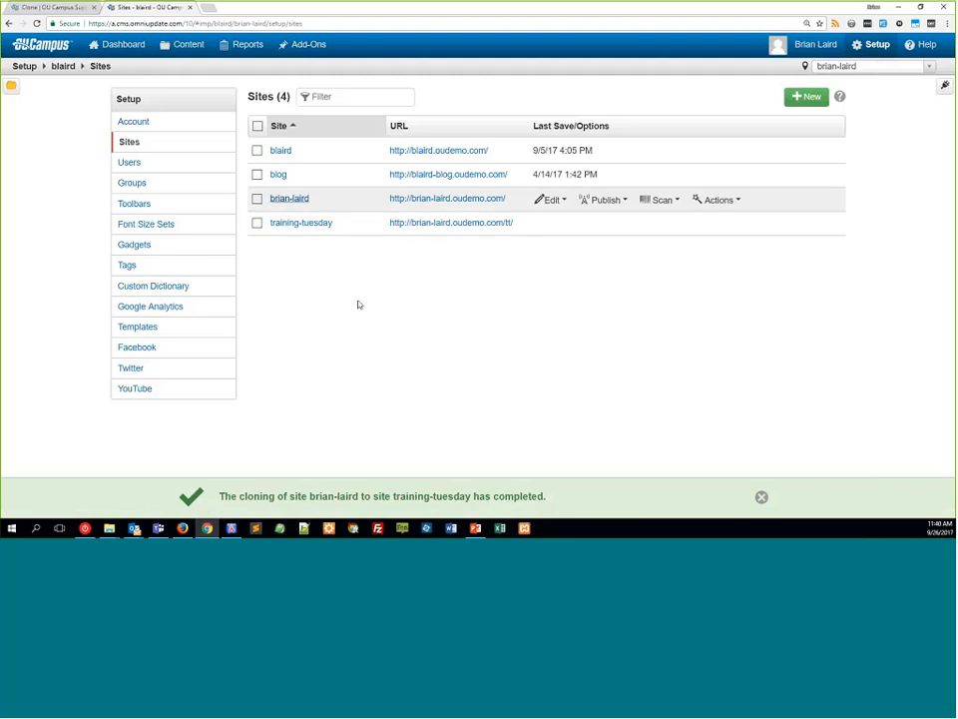
pyautogui.click(190, 69)
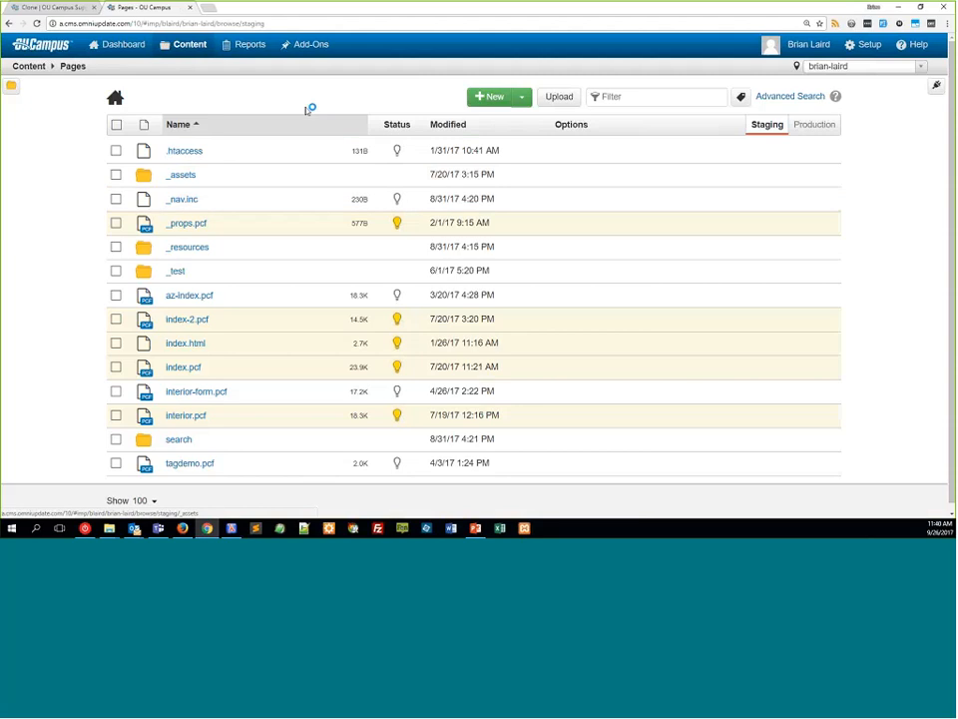
pyautogui.click(867, 69)
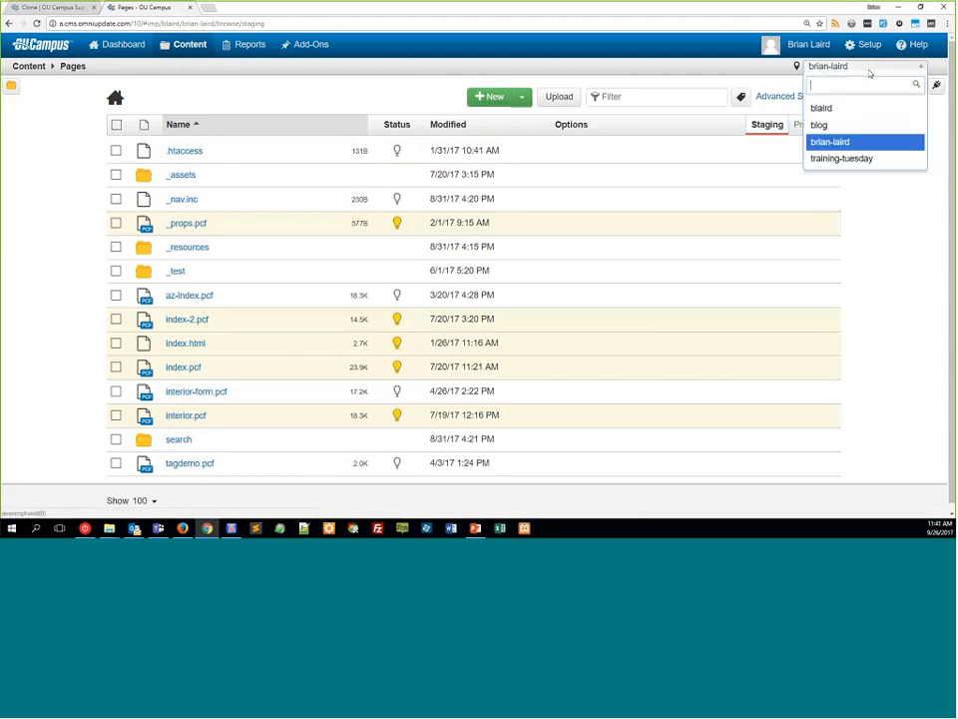
pyautogui.click(865, 159)
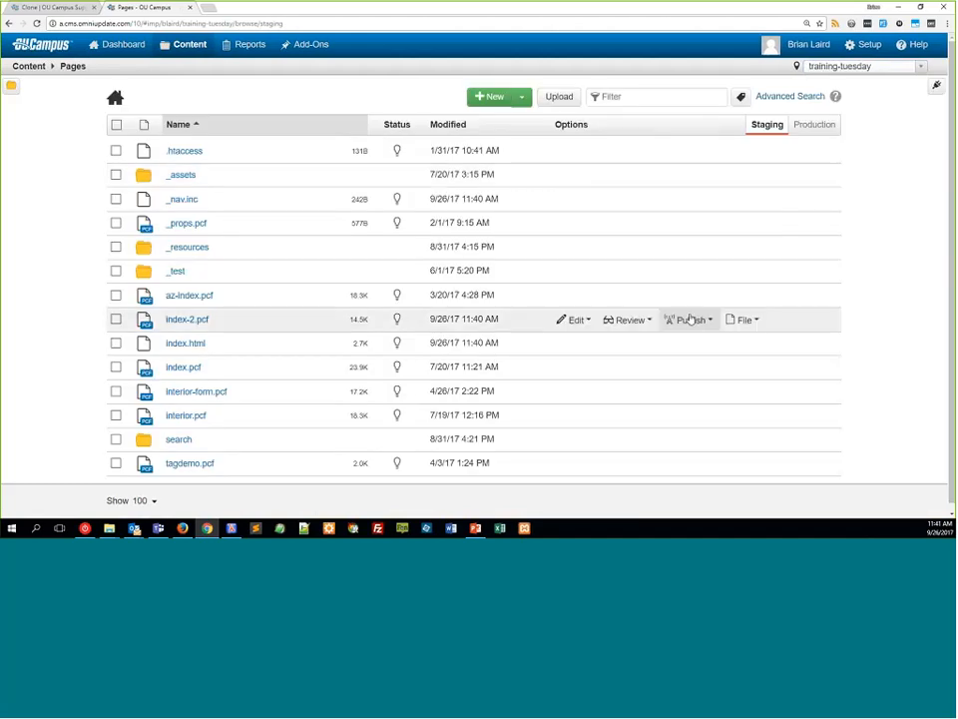
# - Compare the staging and production file lists of the training-tuesday site
pyautogui.scroll(-1, 66, 298)
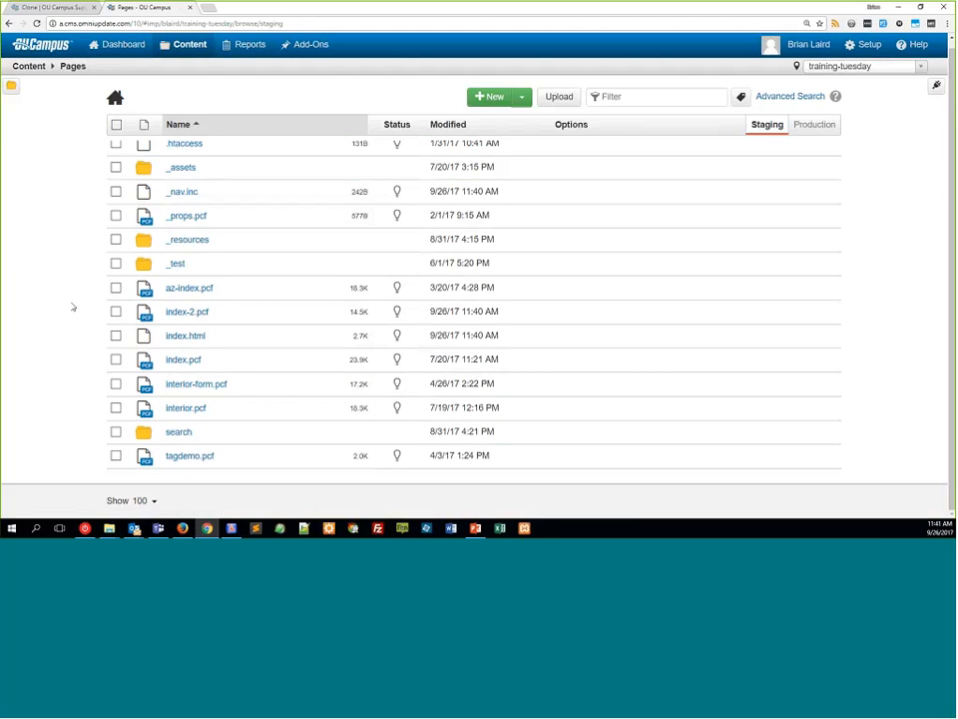
pyautogui.click(811, 125)
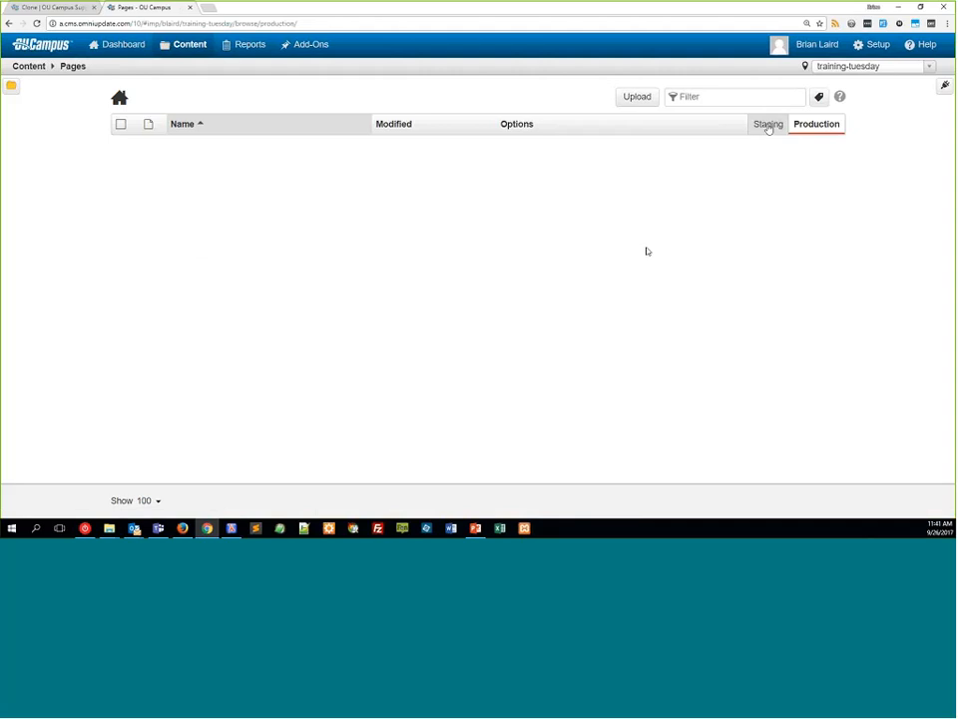
pyautogui.click(766, 124)
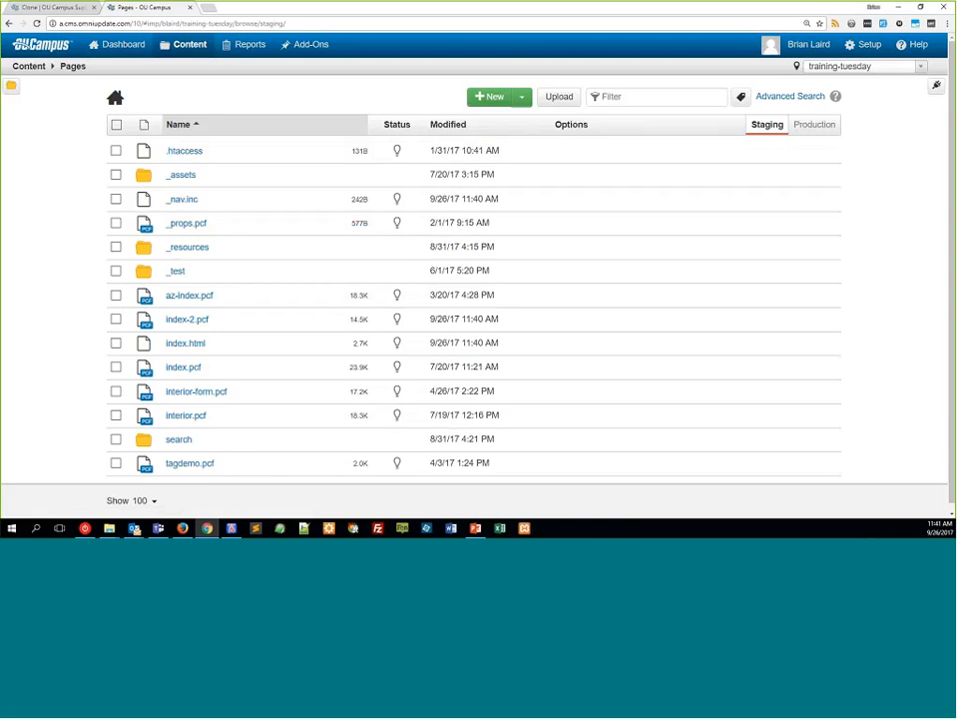
# - Open the source of the staging file _nav.inc and publish it with its unpublished dependencies included
pyautogui.click(182, 200)
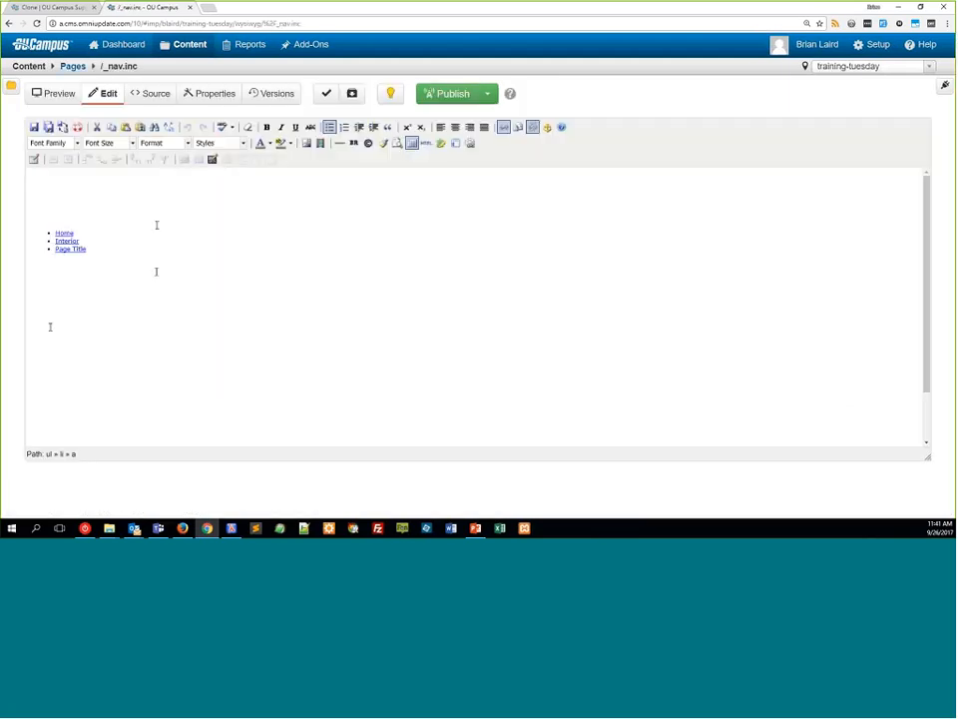
pyautogui.click(144, 94)
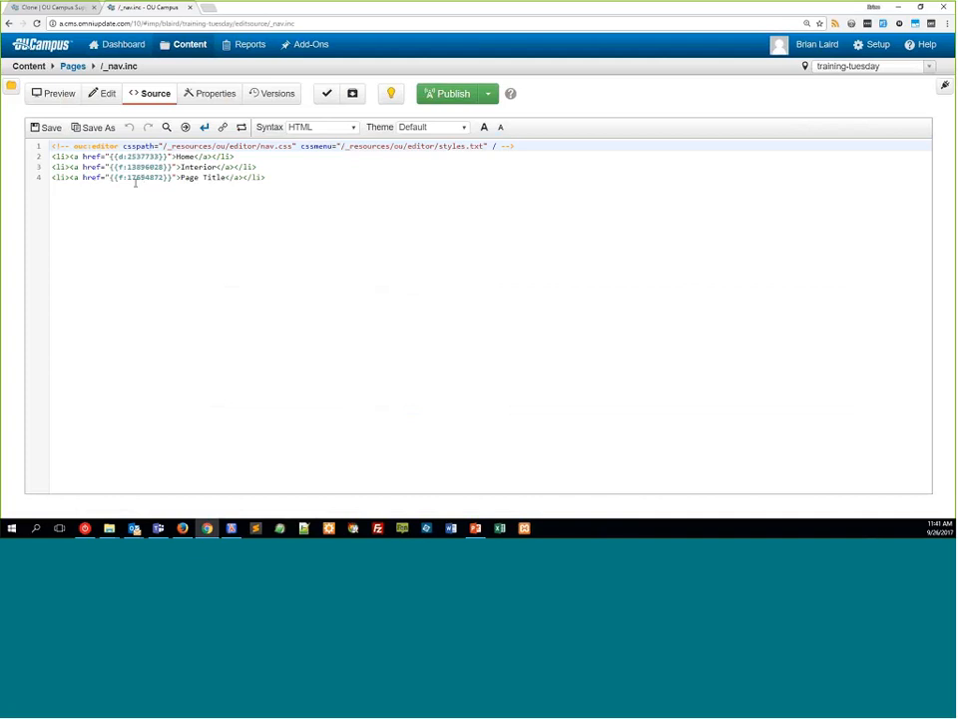
pyautogui.click(436, 94)
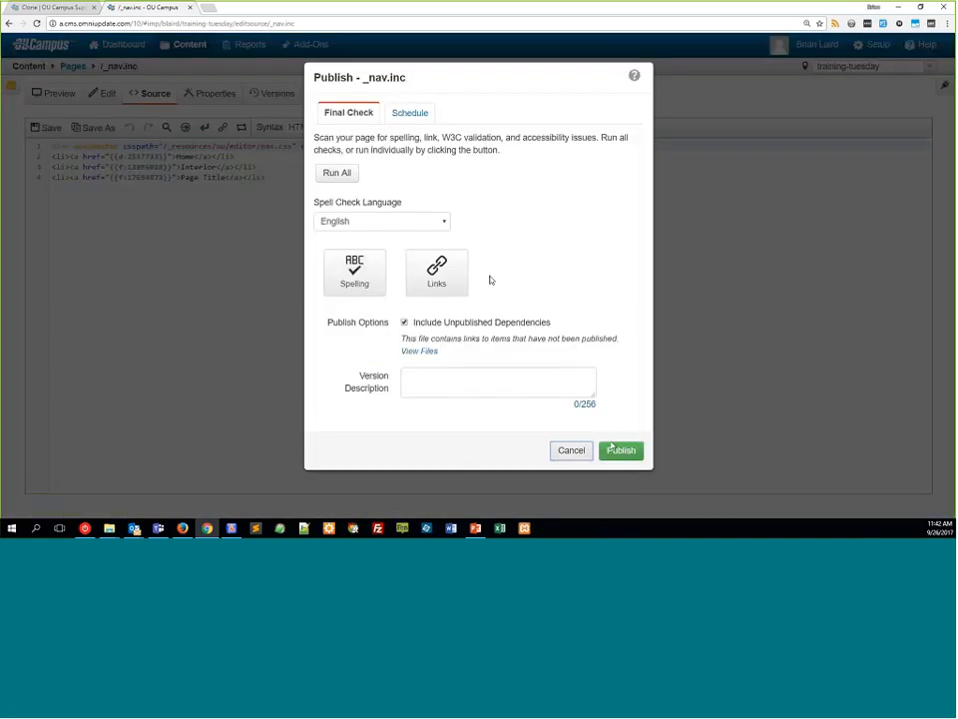
pyautogui.click(619, 450)
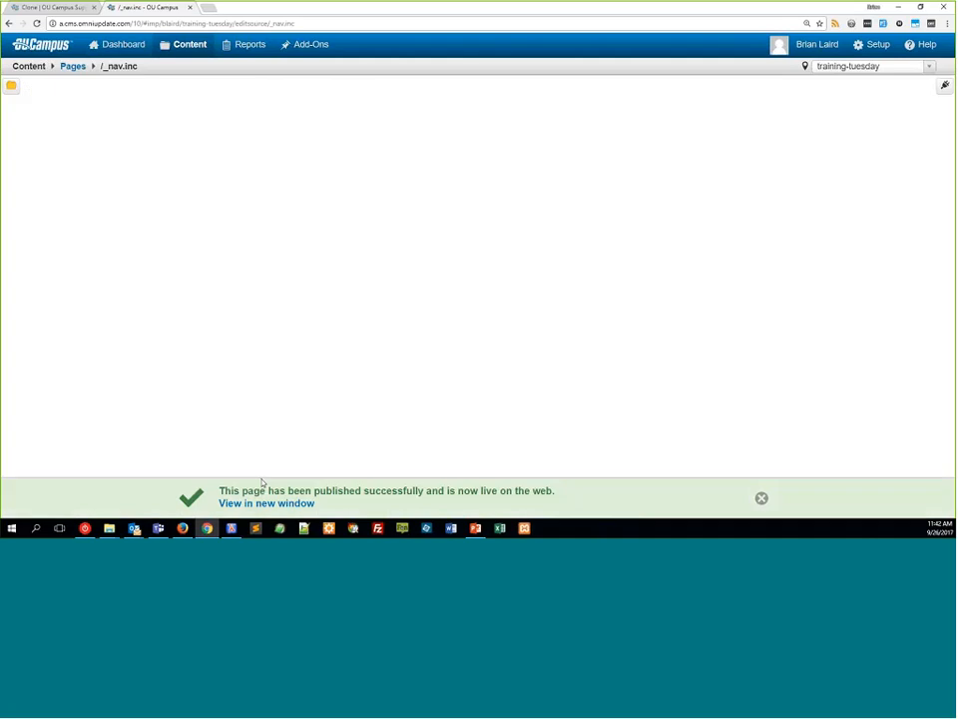
# - View the published _nav.inc in a new window, examine its URL and link paths, and close it
pyautogui.click(246, 502)
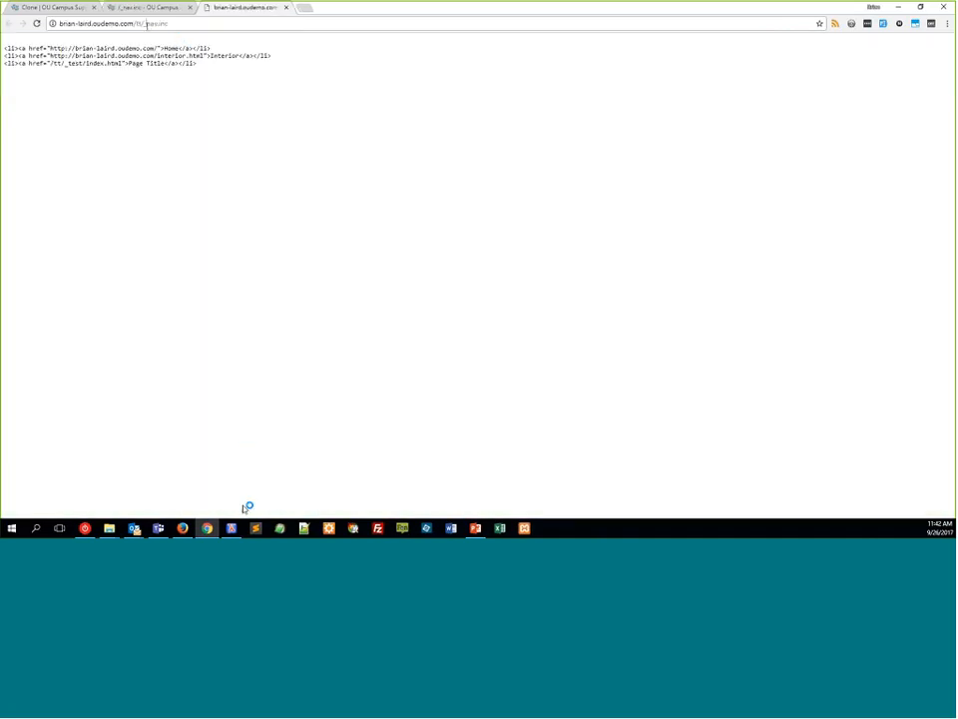
pyautogui.click(150, 24)
pyautogui.click(150, 24)
pyautogui.moveTo(155, 24); pyautogui.dragTo(90, 28)
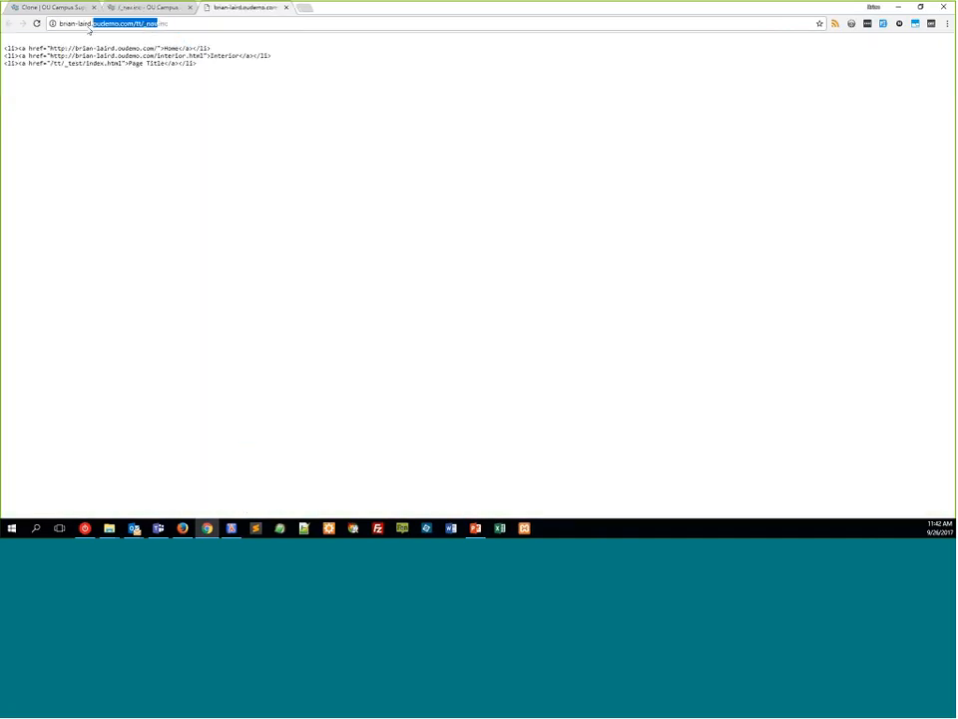
pyautogui.click(143, 45)
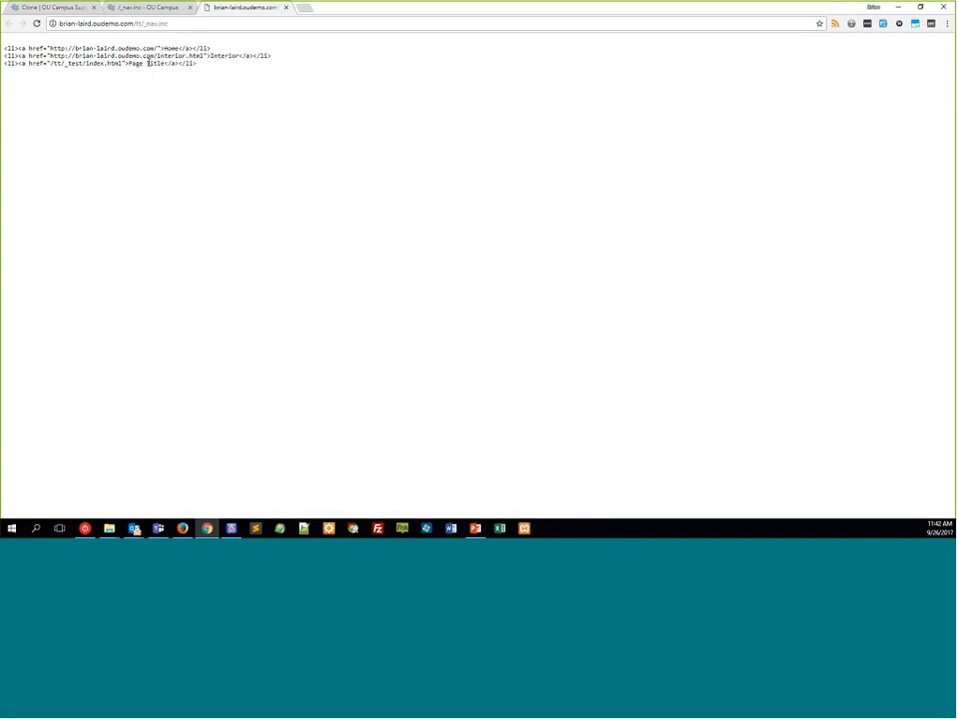
pyautogui.click(174, 22)
pyautogui.hotkey('ctrl', 'w')
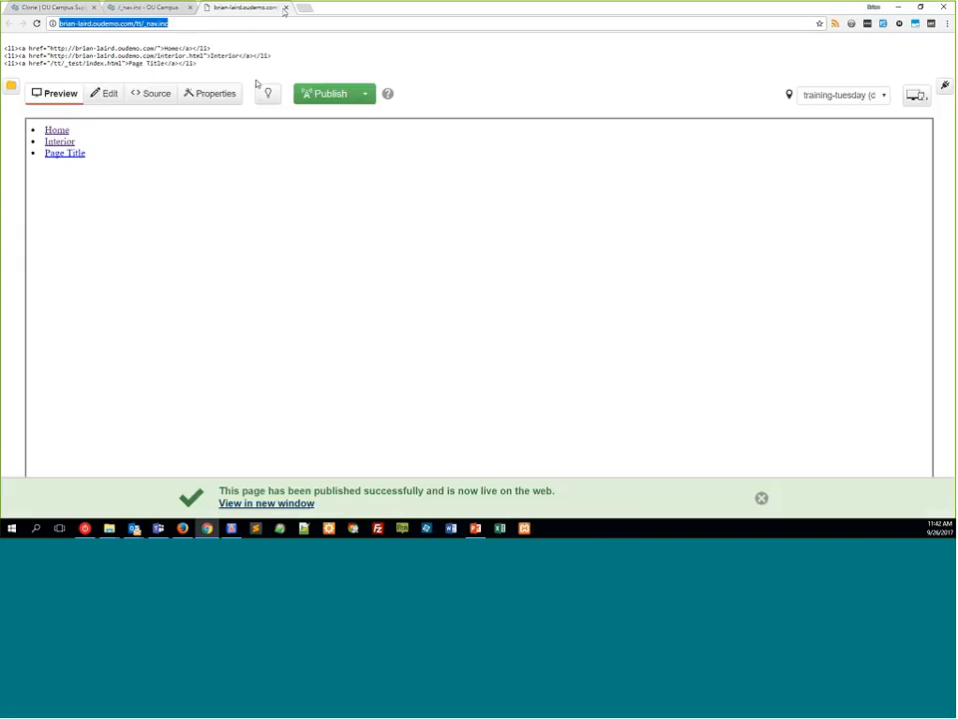
# - Return to the root pages list, examine the upload options for Import Zip File, and cancel the upload
pyautogui.click(82, 70)
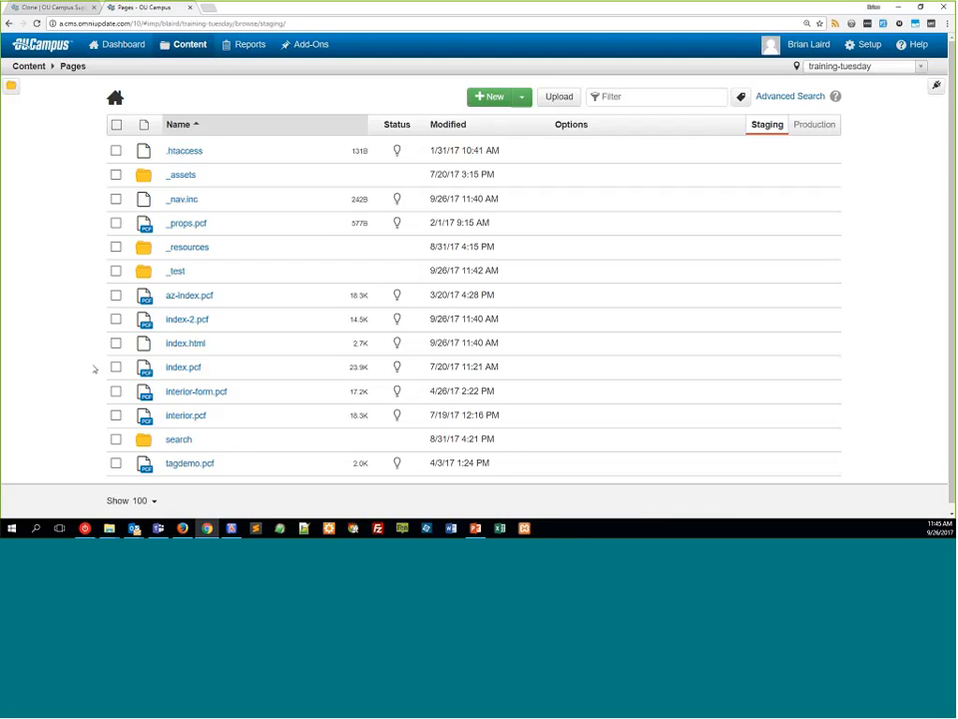
pyautogui.click(562, 102)
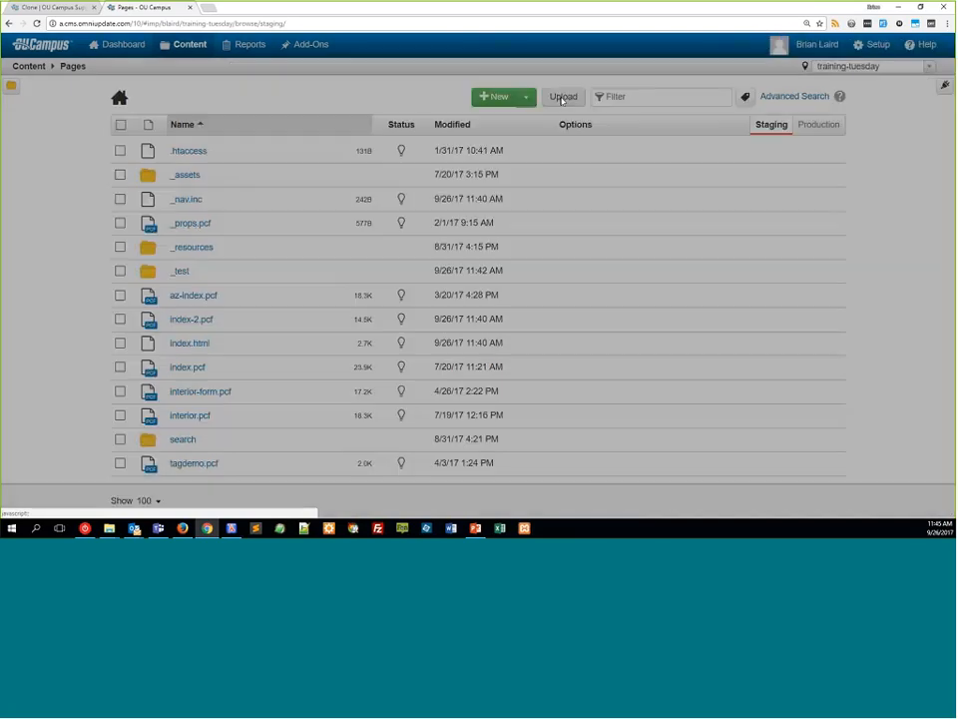
pyautogui.click(557, 117)
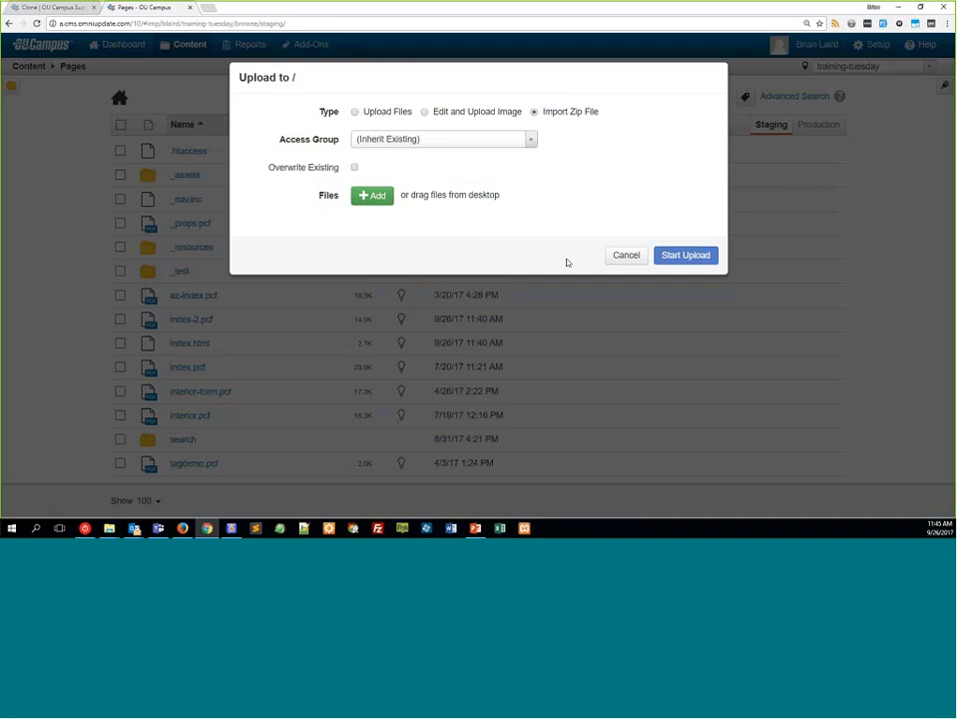
pyautogui.click(624, 255)
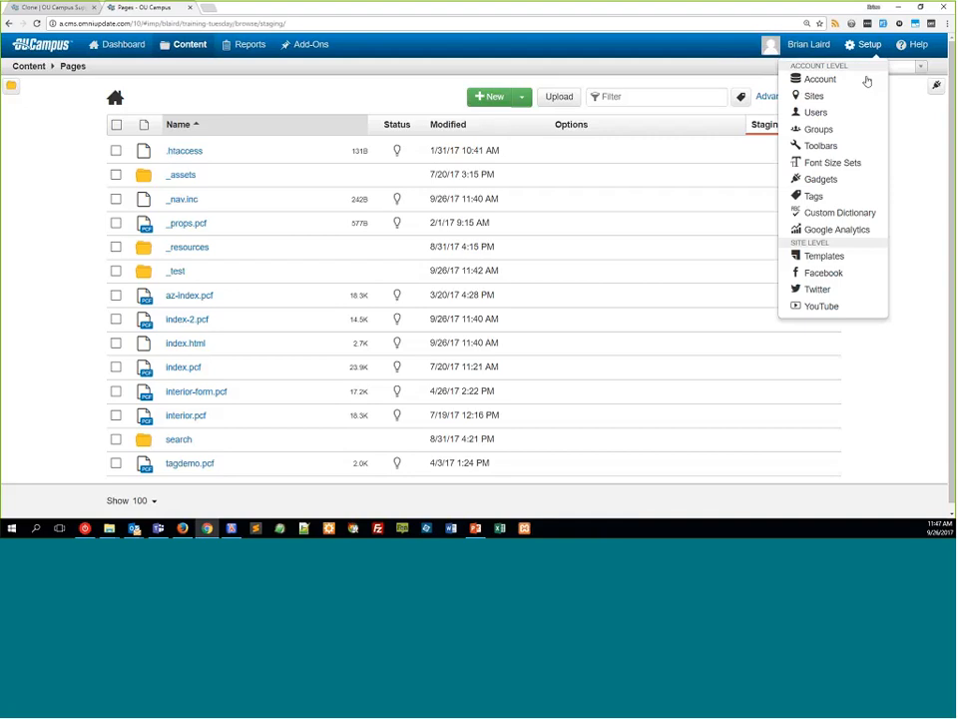
# - Open the account's sites list and examine the training-tuesday site's actions, including Export as Zip File
pyautogui.click(856, 100)
pyautogui.click(717, 224)
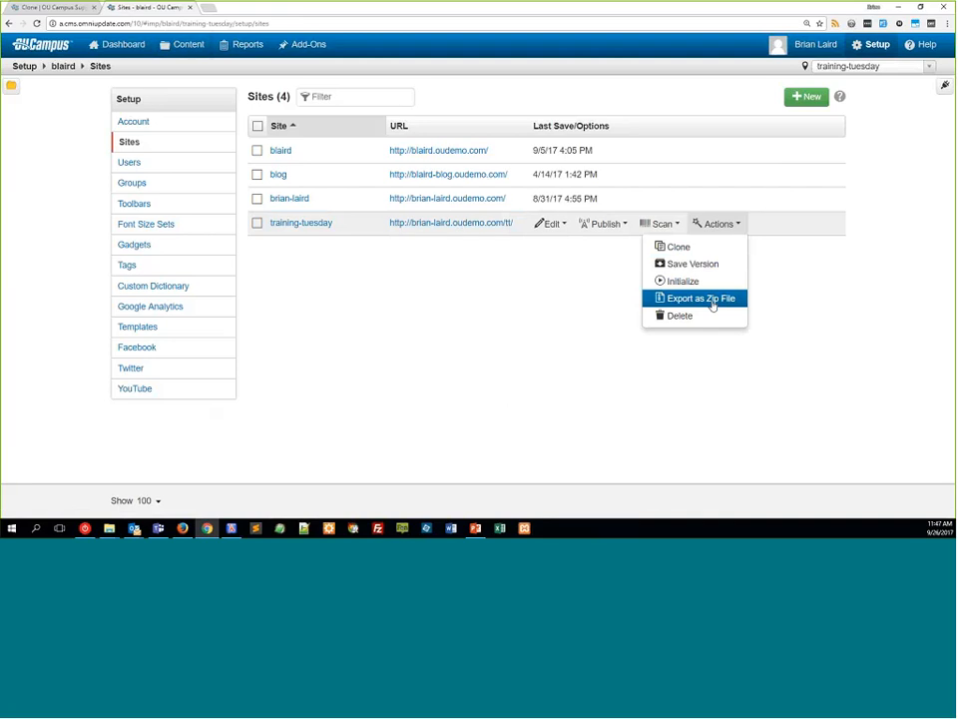
pyautogui.click(680, 303)
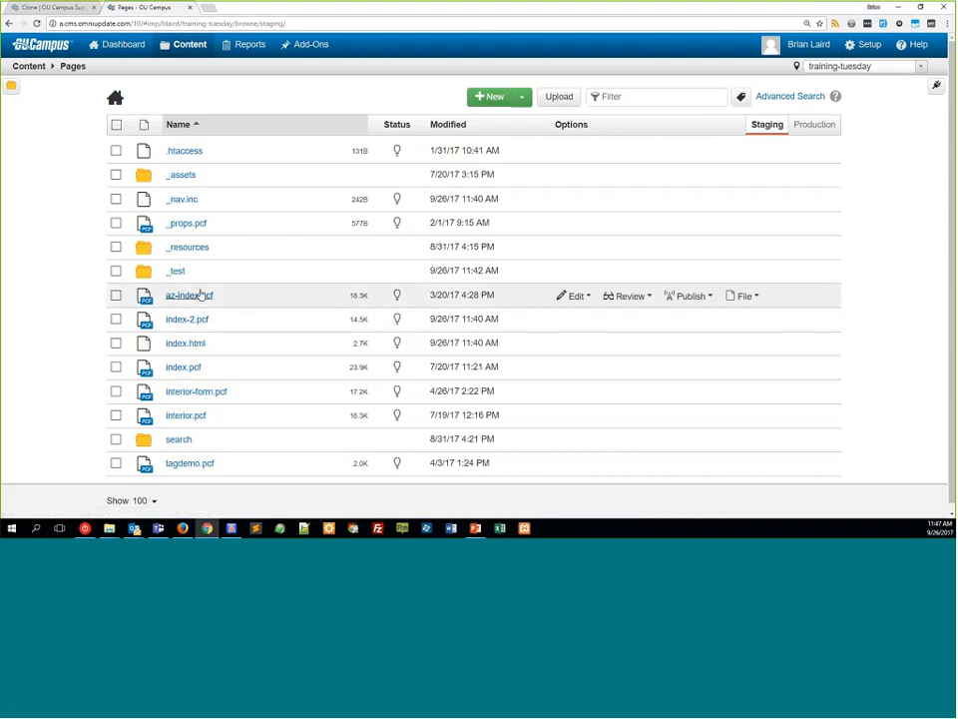
# - Start copying the _test folder, choose the search folder as the destination, and cancel the copy
pyautogui.click(684, 271)
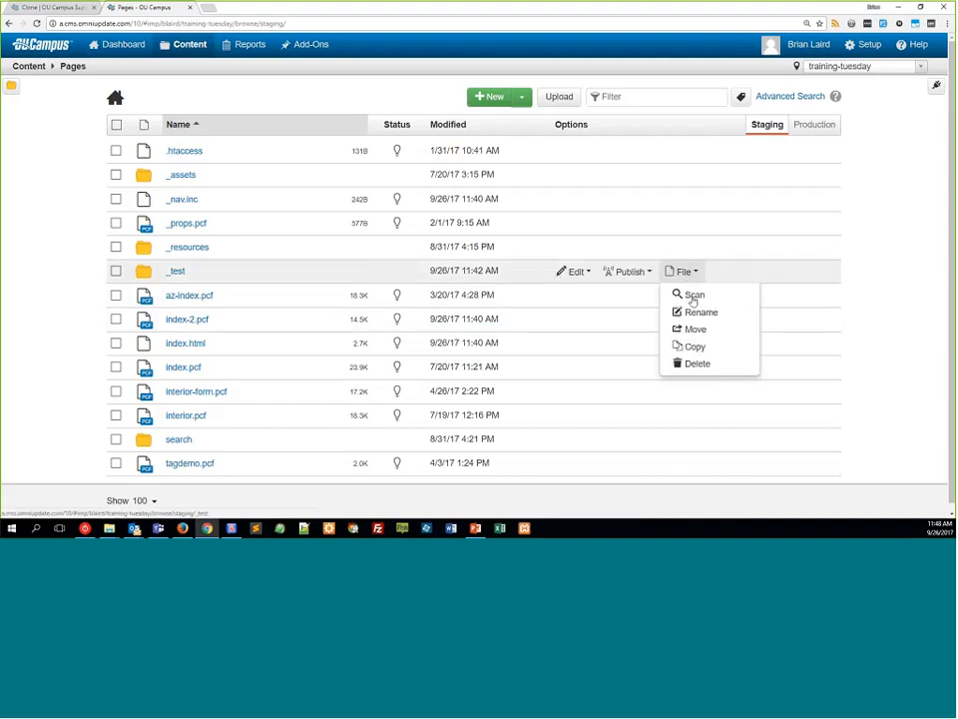
pyautogui.click(705, 348)
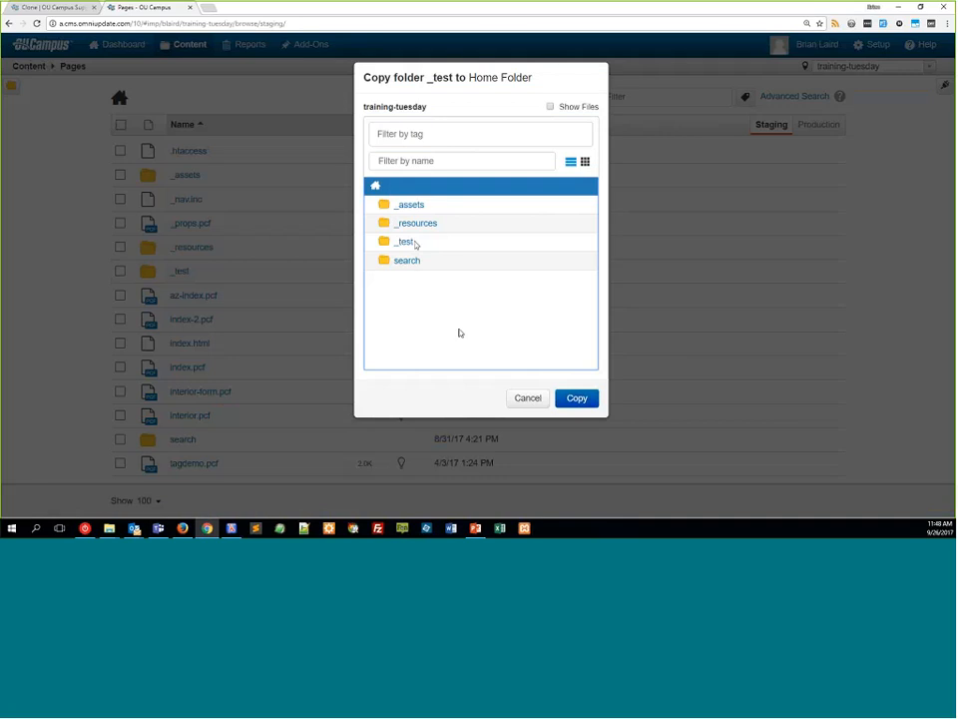
pyautogui.click(403, 261)
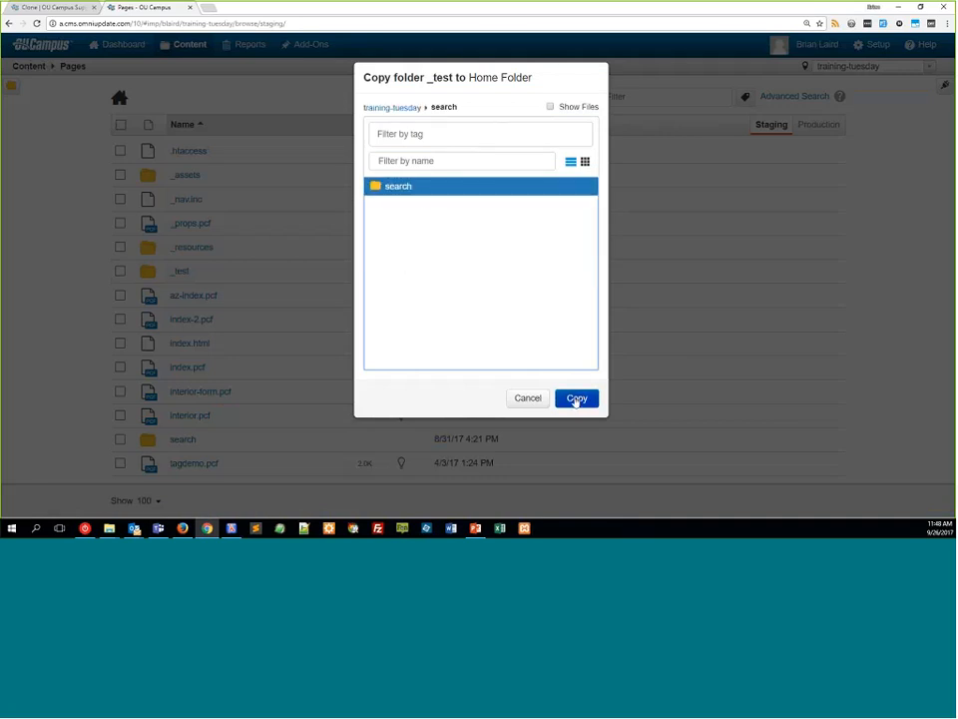
pyautogui.click(532, 399)
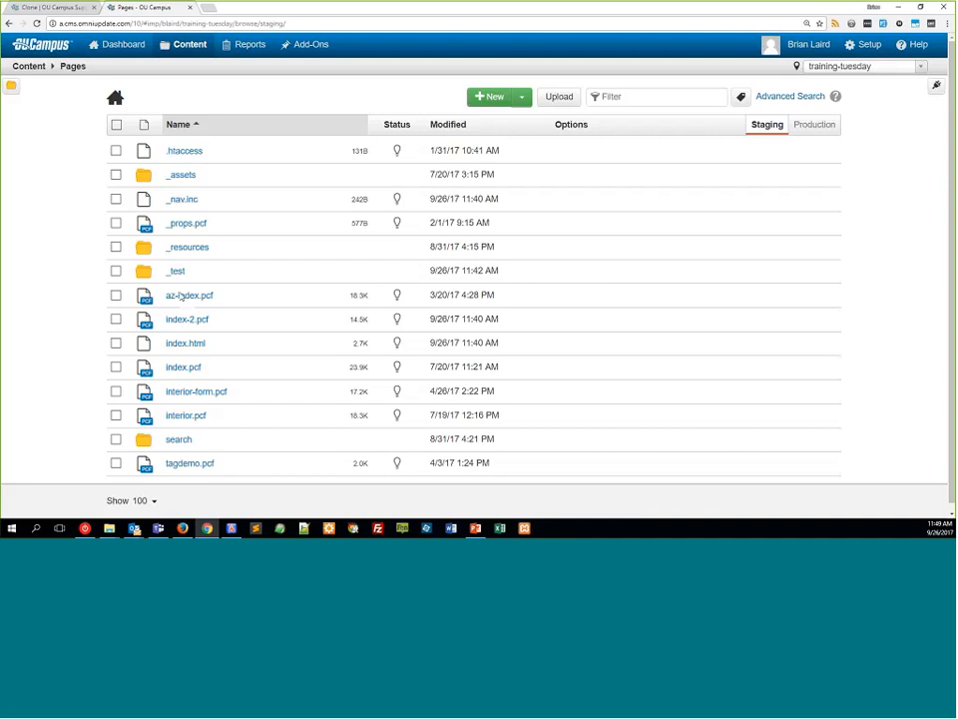
pyautogui.click(689, 277)
pyautogui.hotkey('alt', 'Tab')
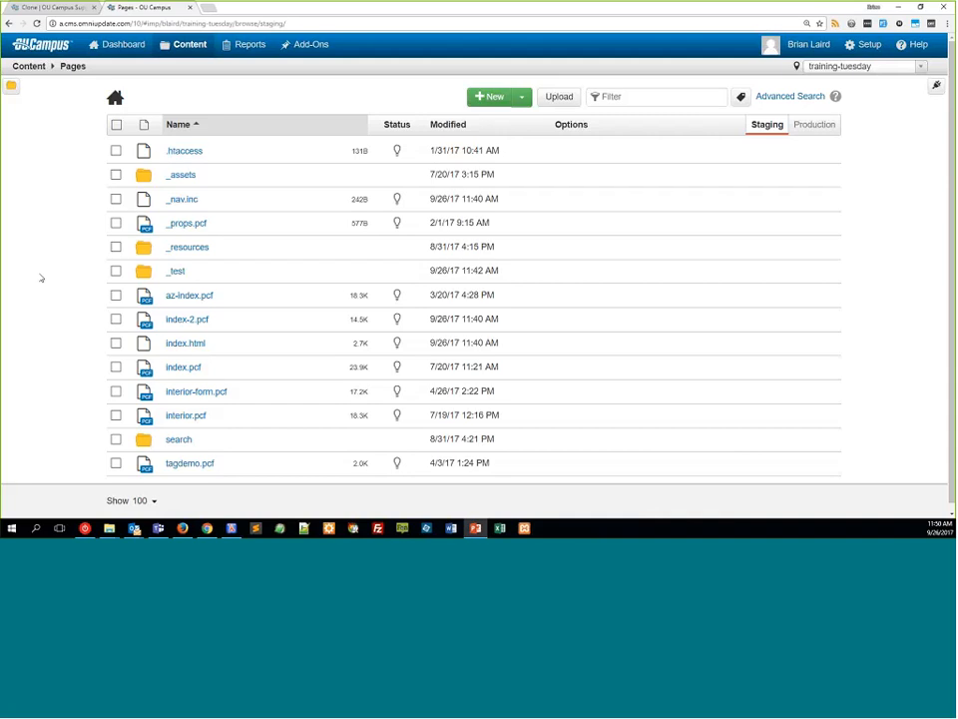